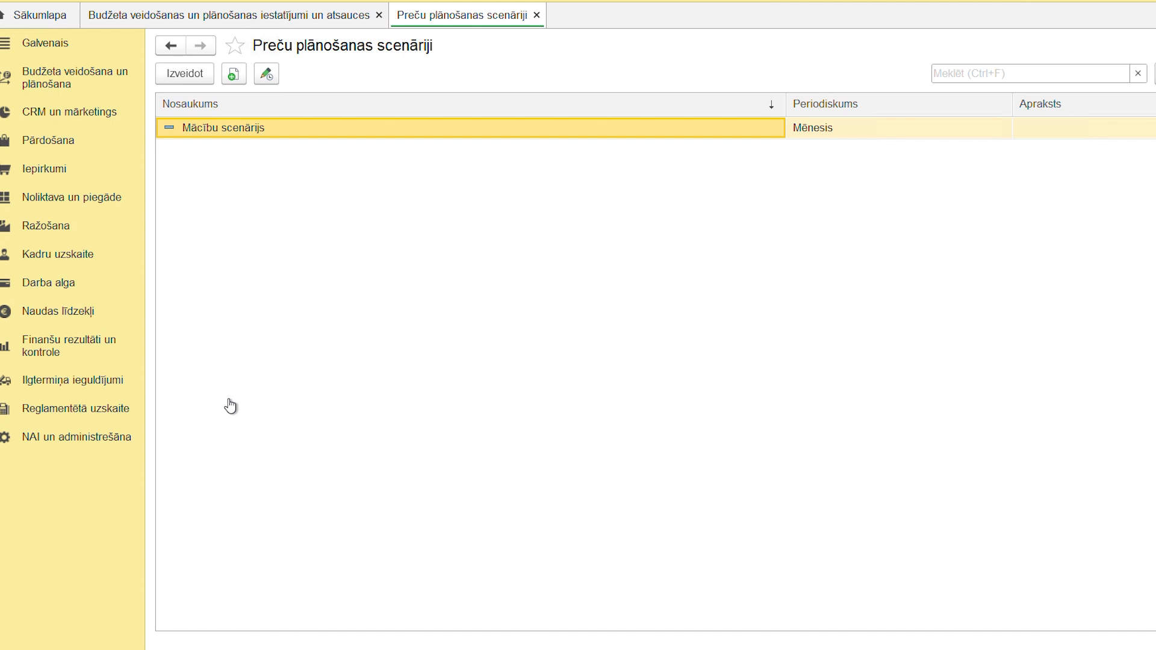
Step: Open the Mācību scenārijs goods planning scenario and allow editing of its locked attributes
{"action": "double_click", "coordinate": [253, 127]}
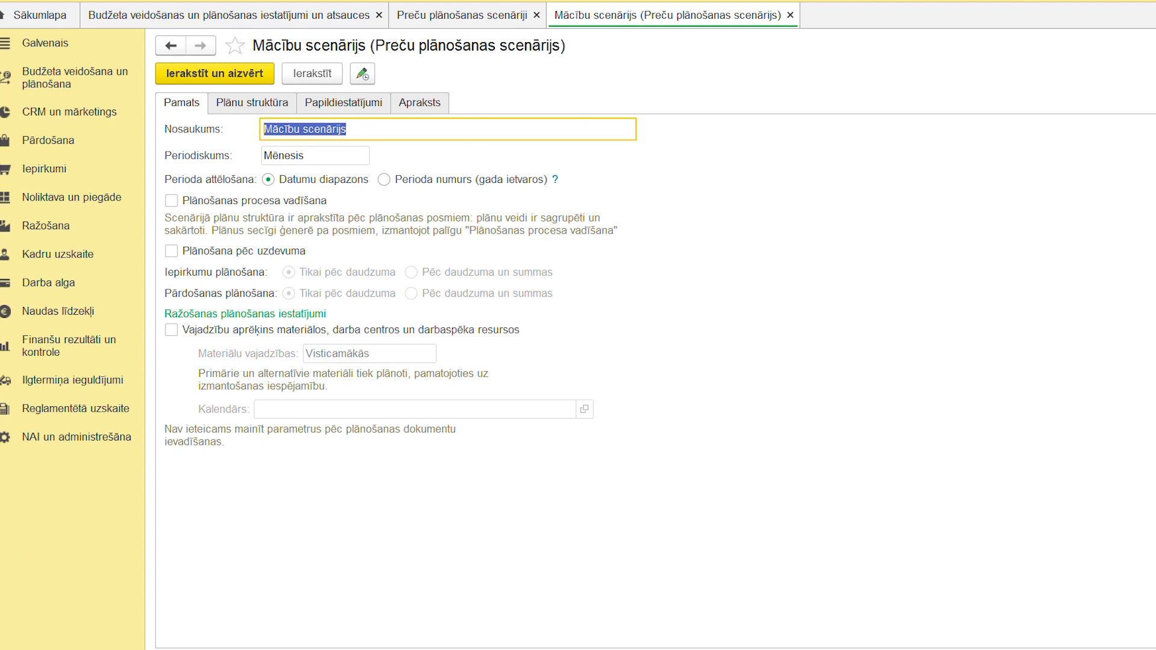
{"action": "left_click", "coordinate": [1150, 73]}
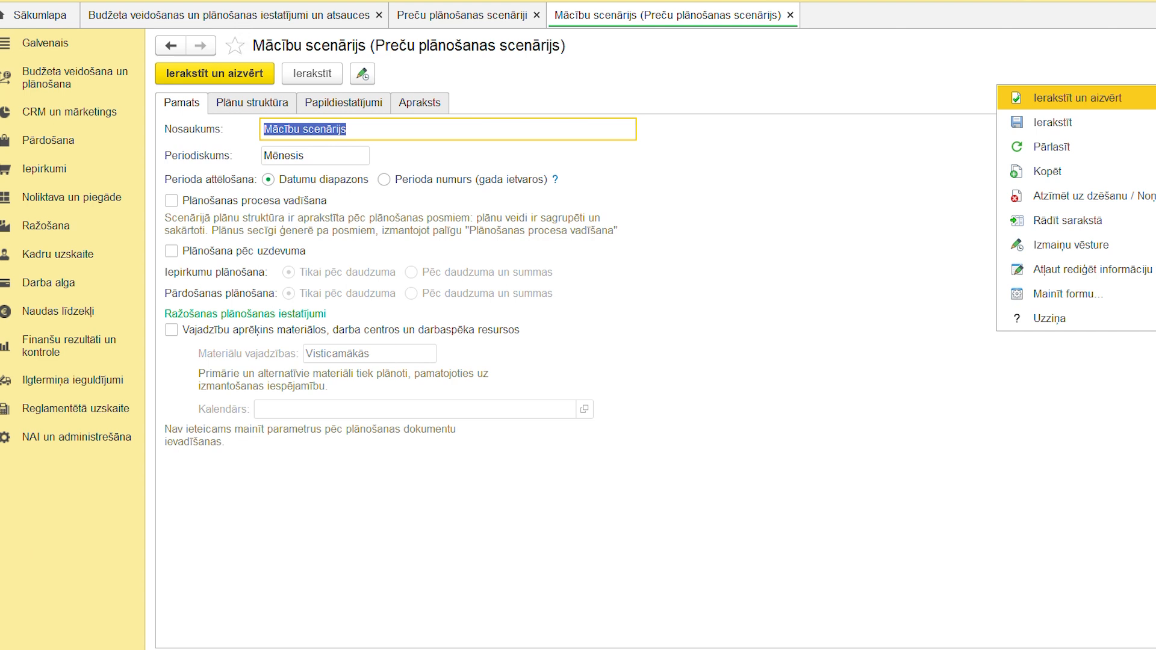
{"action": "left_click", "coordinate": [1095, 269]}
{"action": "left_click", "coordinate": [383, 205]}
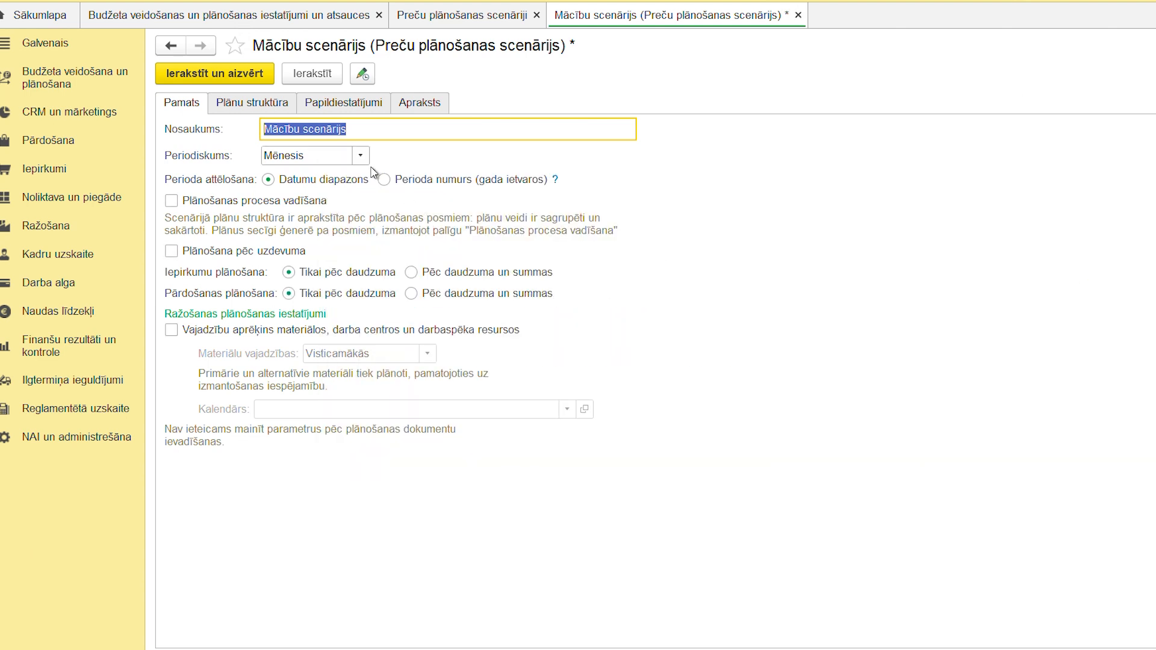
Step: Choose Mēnesis as the scenario's periodicity and inspect its additional settings for reflecting plans in budgeting
{"action": "left_click", "coordinate": [362, 158]}
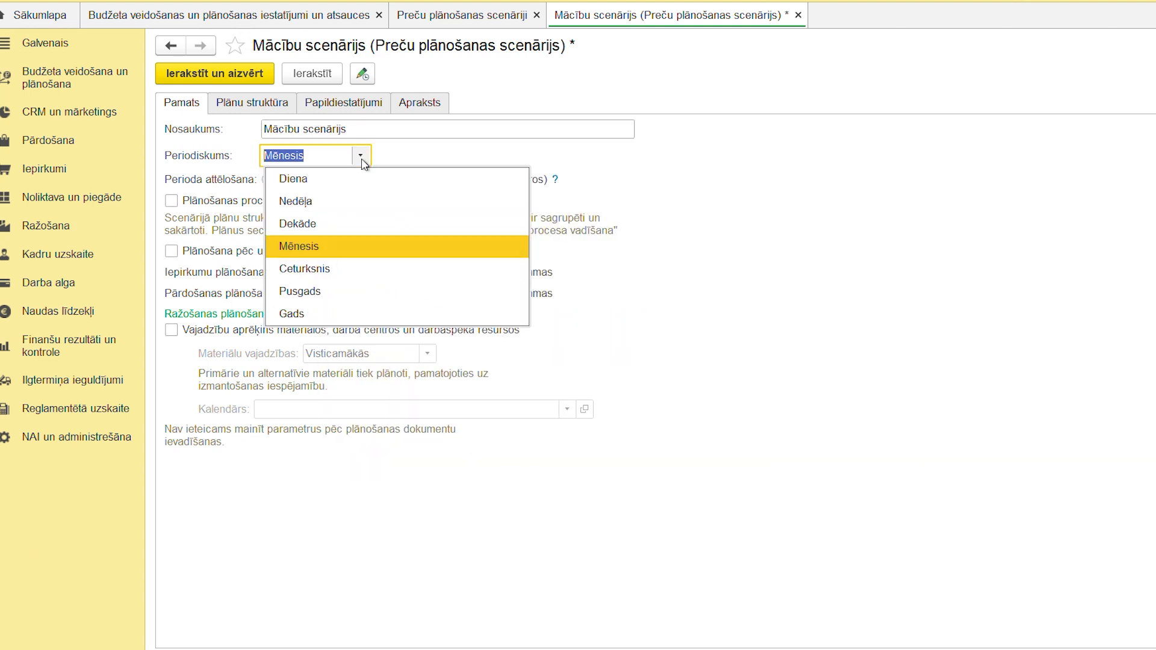
{"action": "left_click", "coordinate": [311, 250]}
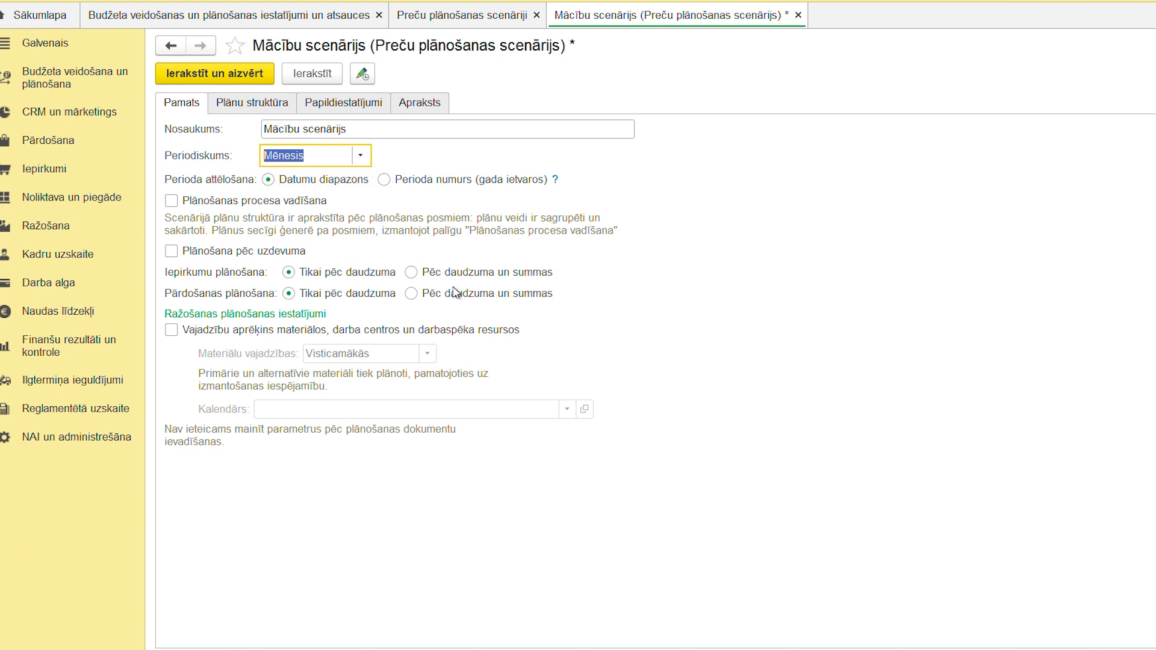
{"action": "left_click", "coordinate": [344, 110]}
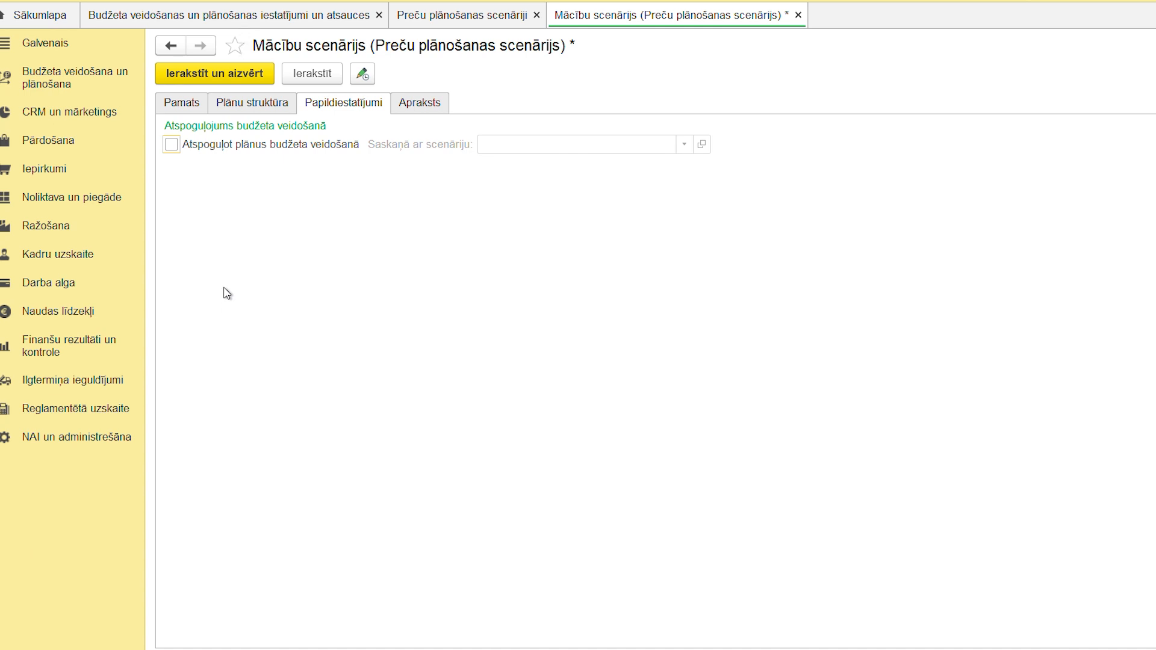
Step: Open the Pēc formulas plan type for Pārdošanas plāns from the inventory planning list Plānu veidi
{"action": "left_click", "coordinate": [68, 82]}
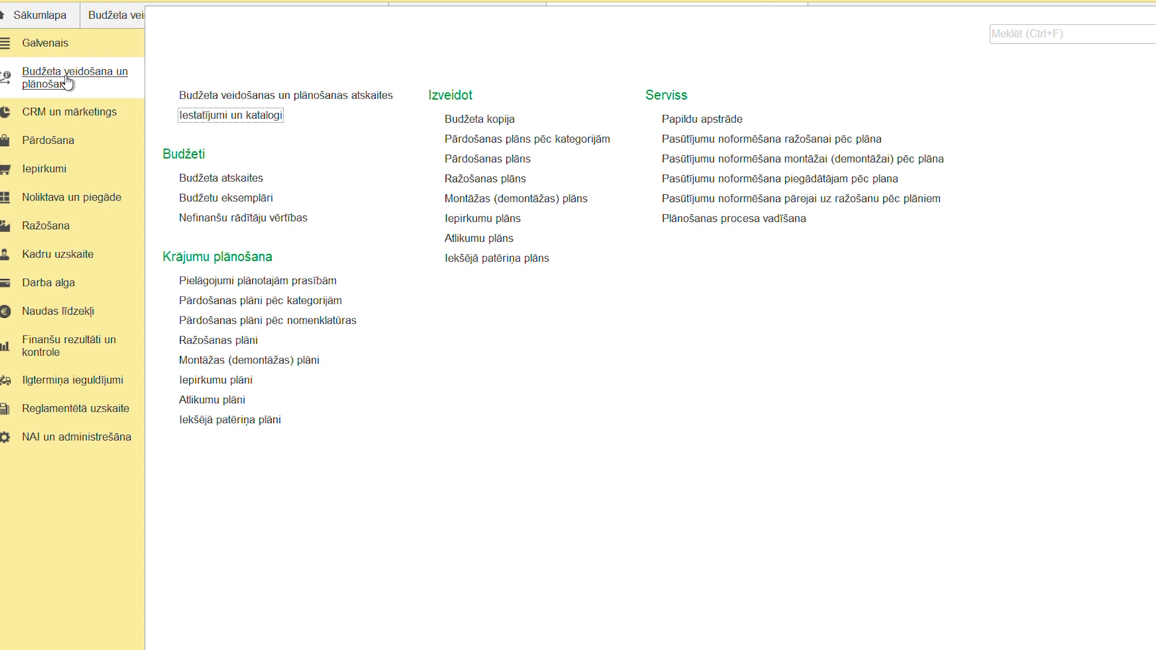
{"action": "left_click", "coordinate": [197, 115]}
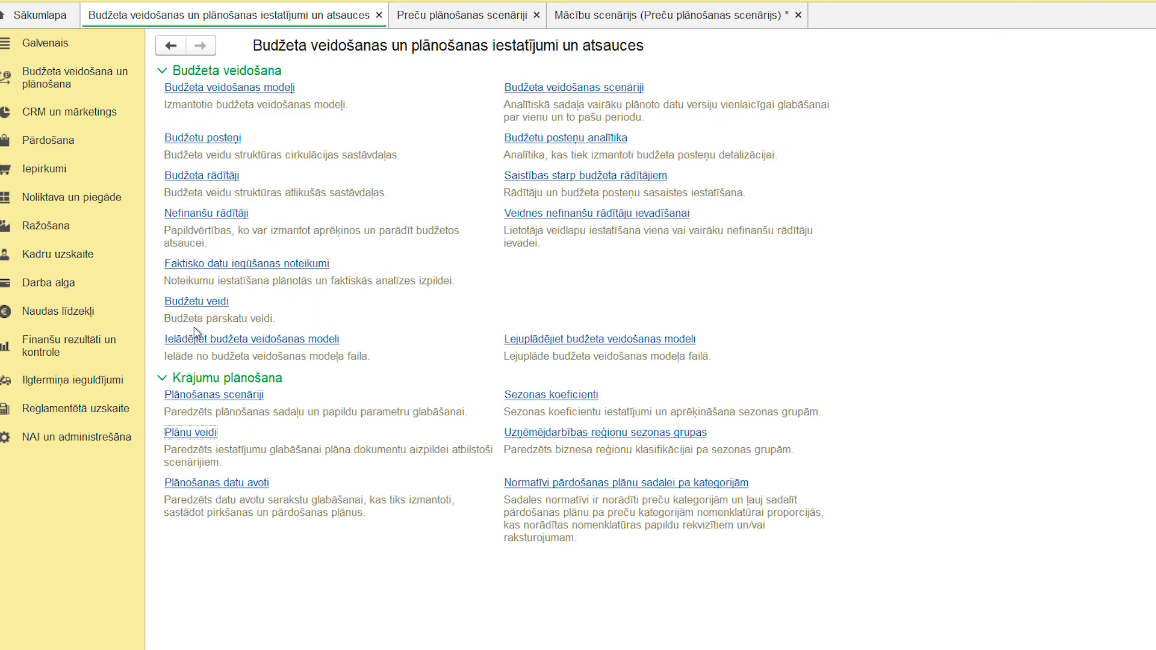
{"action": "left_click", "coordinate": [195, 441]}
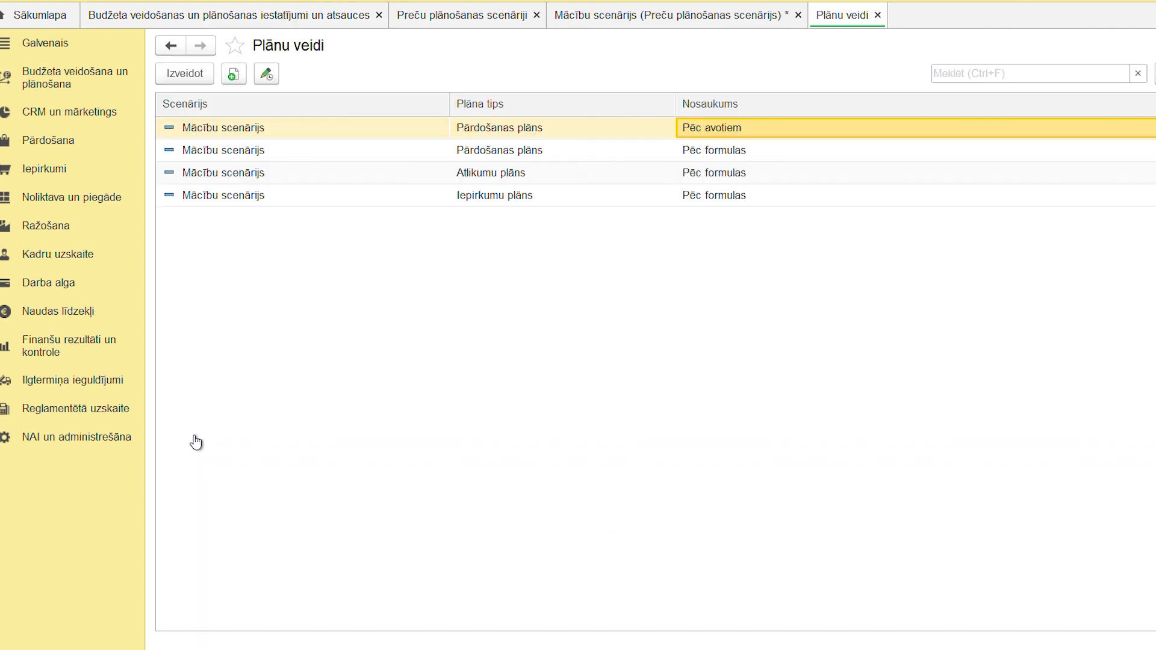
{"action": "left_click", "coordinate": [499, 159]}
{"action": "double_click", "coordinate": [499, 159]}
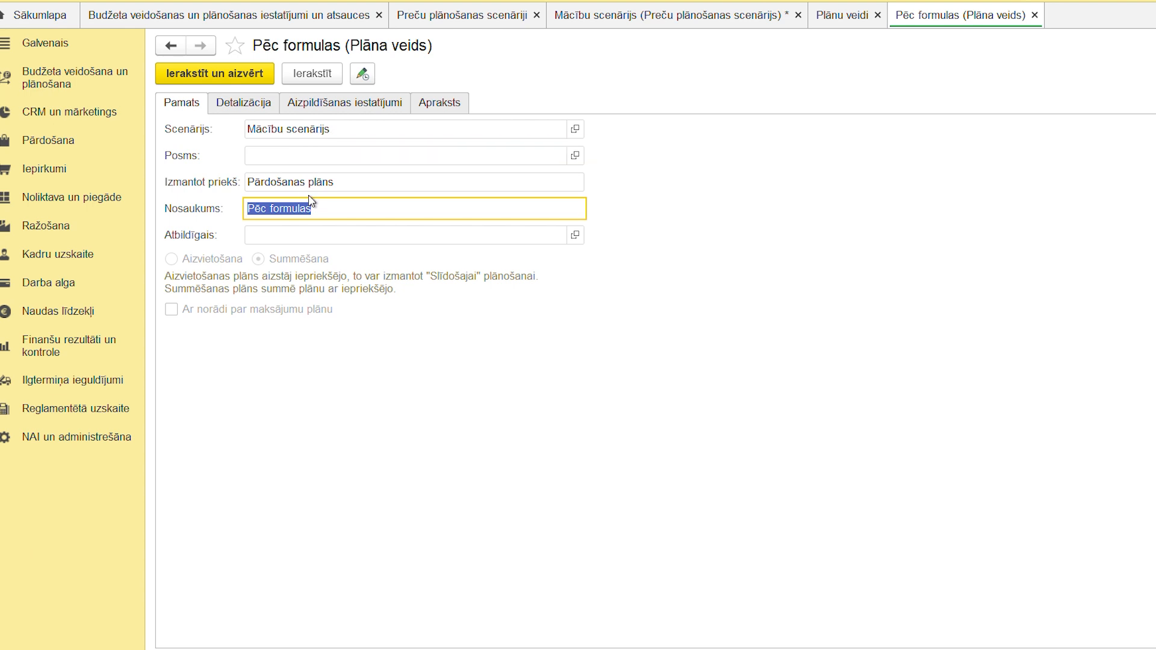
Step: Allow editing of the plan type's locked attributes and view the plan choices available for Izmantot priekš
{"action": "left_click", "coordinate": [1142, 81]}
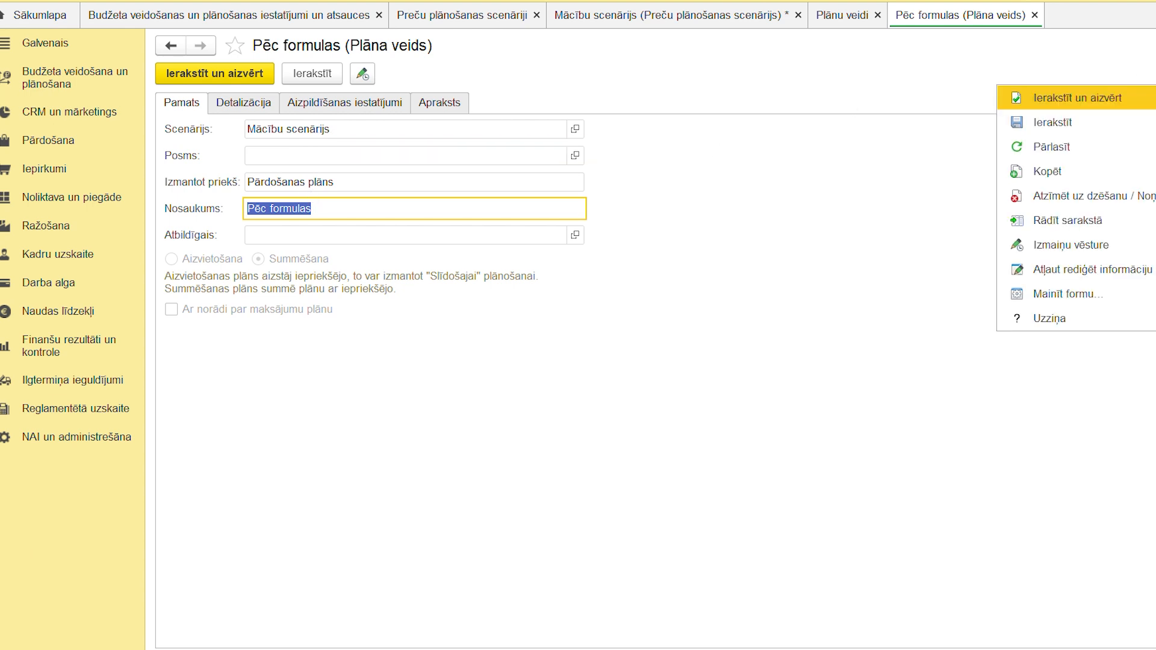
{"action": "left_click", "coordinate": [1121, 278]}
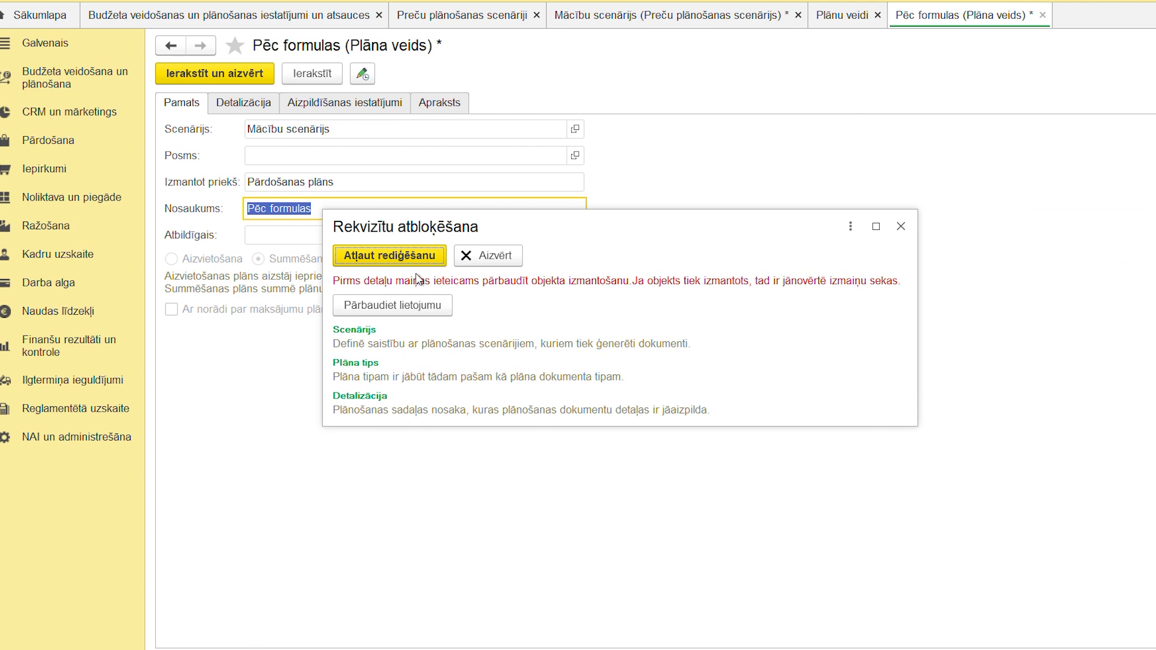
{"action": "left_click", "coordinate": [414, 256]}
{"action": "left_click", "coordinate": [577, 187]}
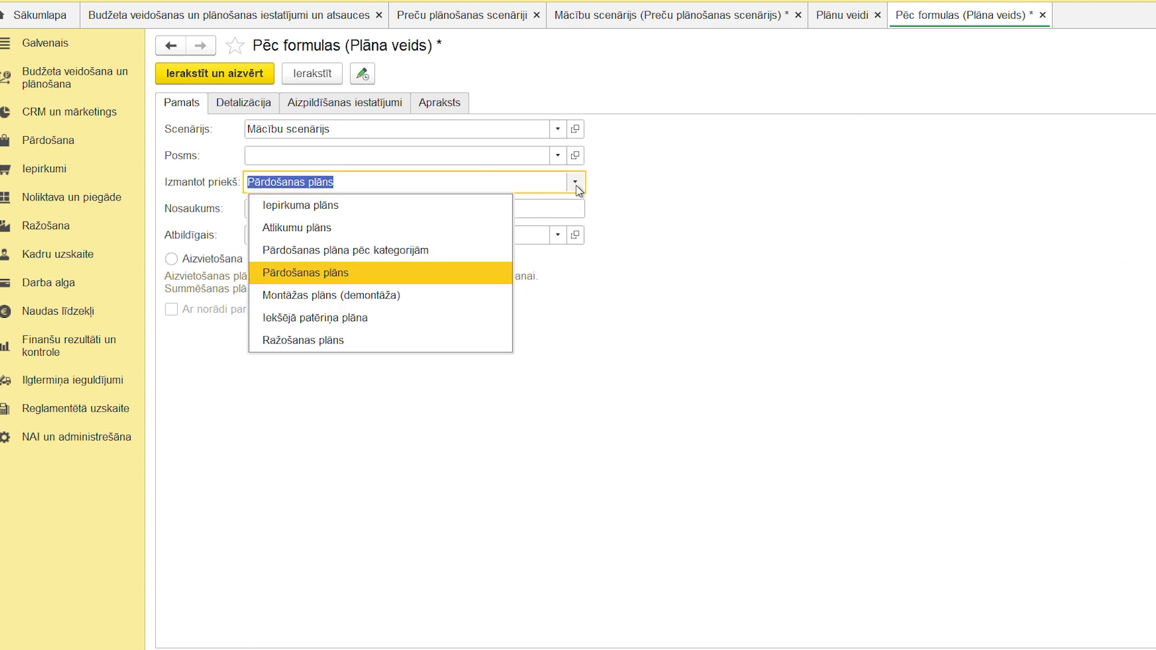
{"action": "left_click", "coordinate": [577, 187]}
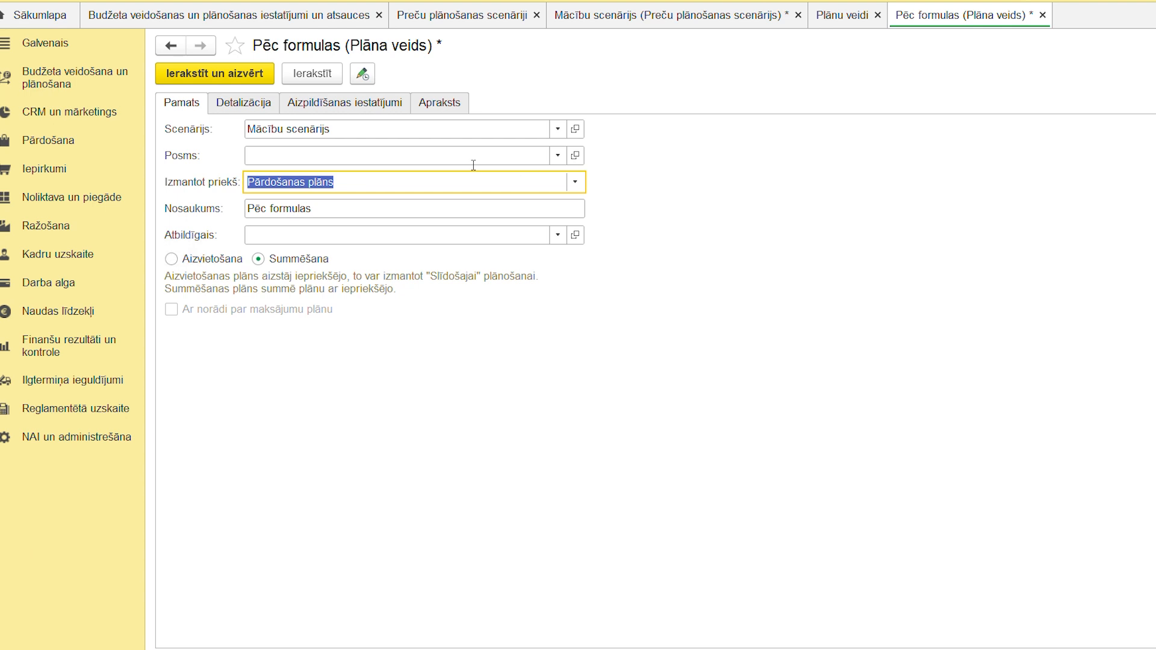
Step: Compare the filling options Aizpildīt pēc avotiem and Aizpildīt saskaņā ar formulu, selecting Aizpildīt pēc avotiem, and review the basic settings
{"action": "left_click", "coordinate": [365, 105]}
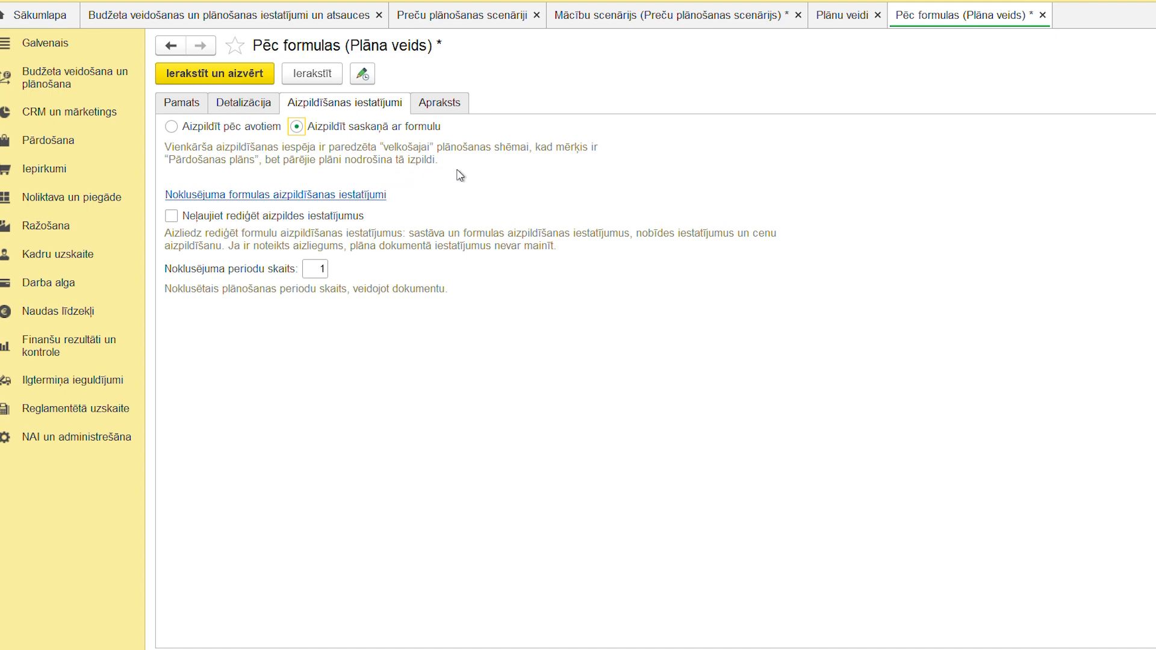
{"action": "left_click", "coordinate": [247, 134]}
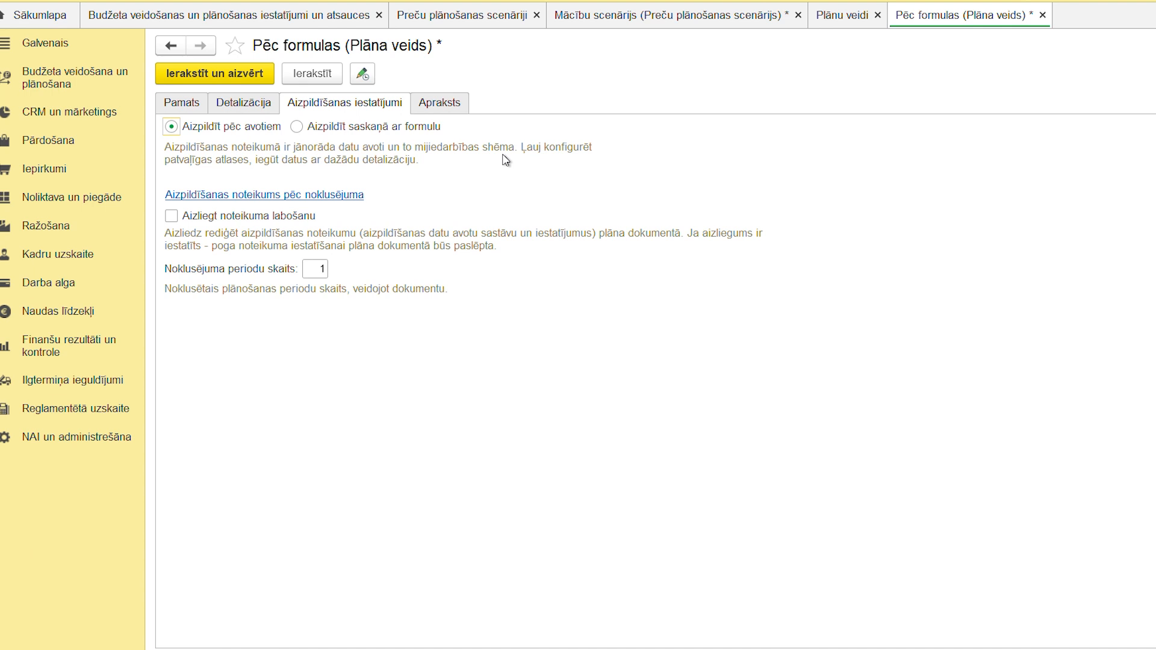
{"action": "left_click", "coordinate": [415, 132]}
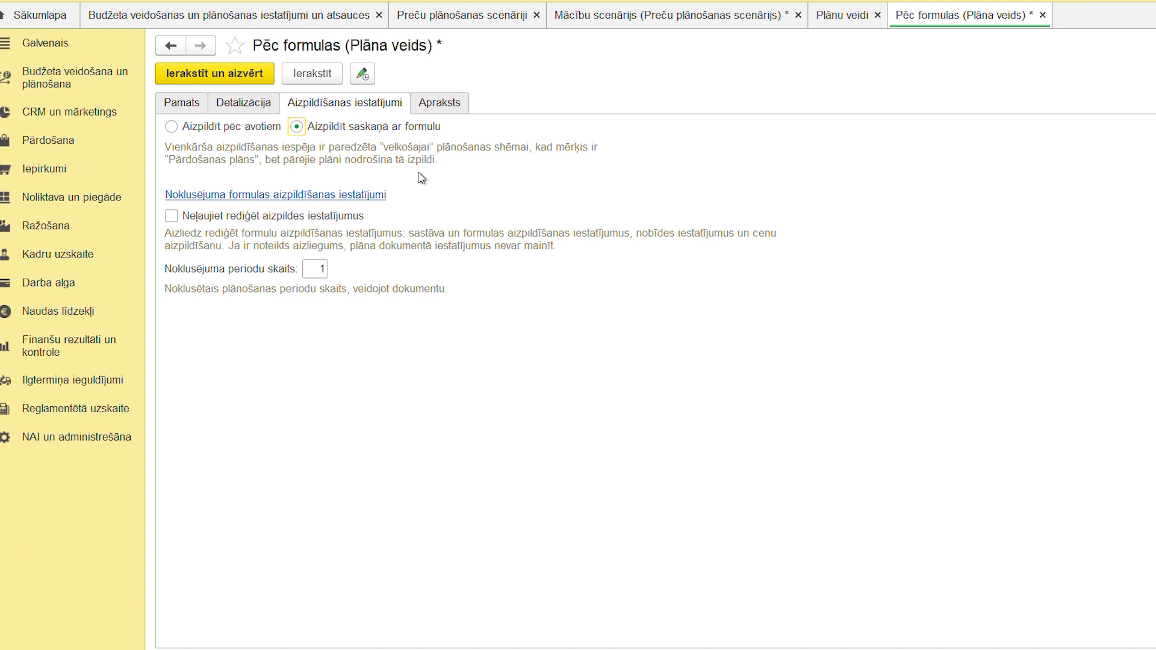
{"action": "left_click", "coordinate": [255, 129]}
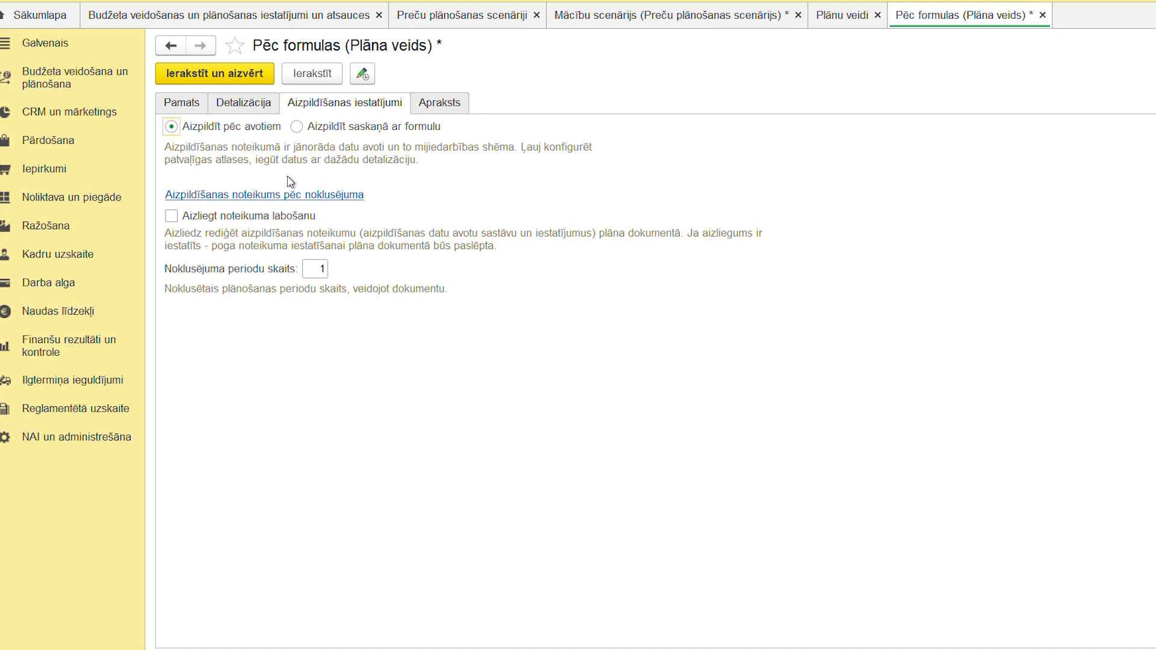
{"action": "left_click", "coordinate": [190, 105]}
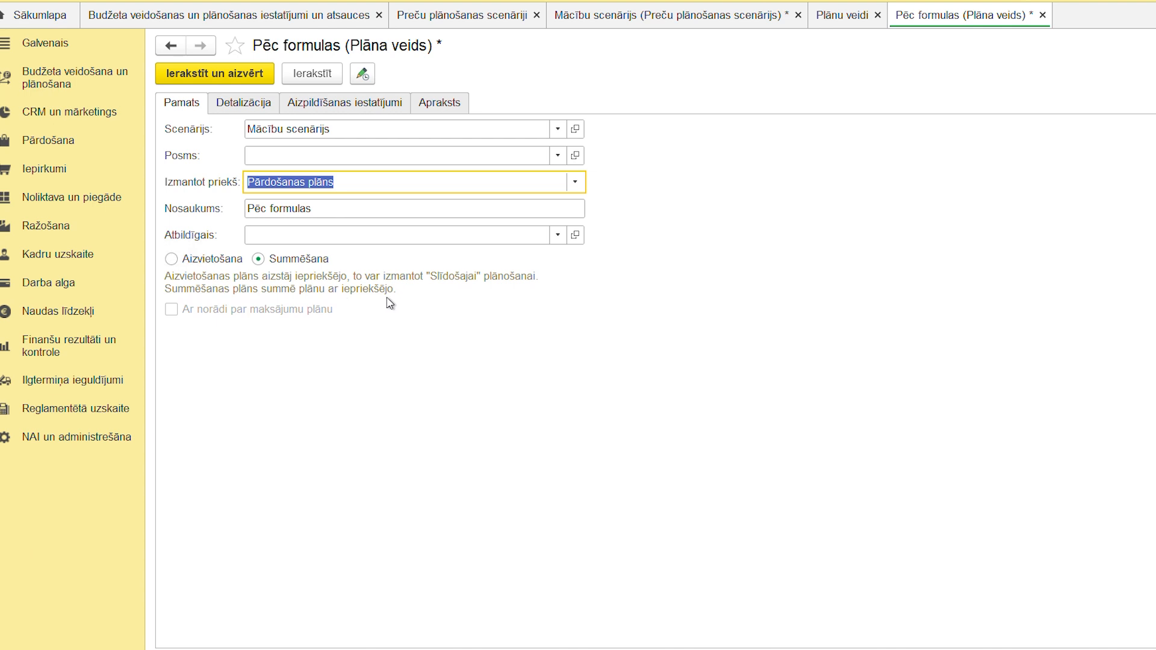
{"action": "left_click", "coordinate": [347, 107]}
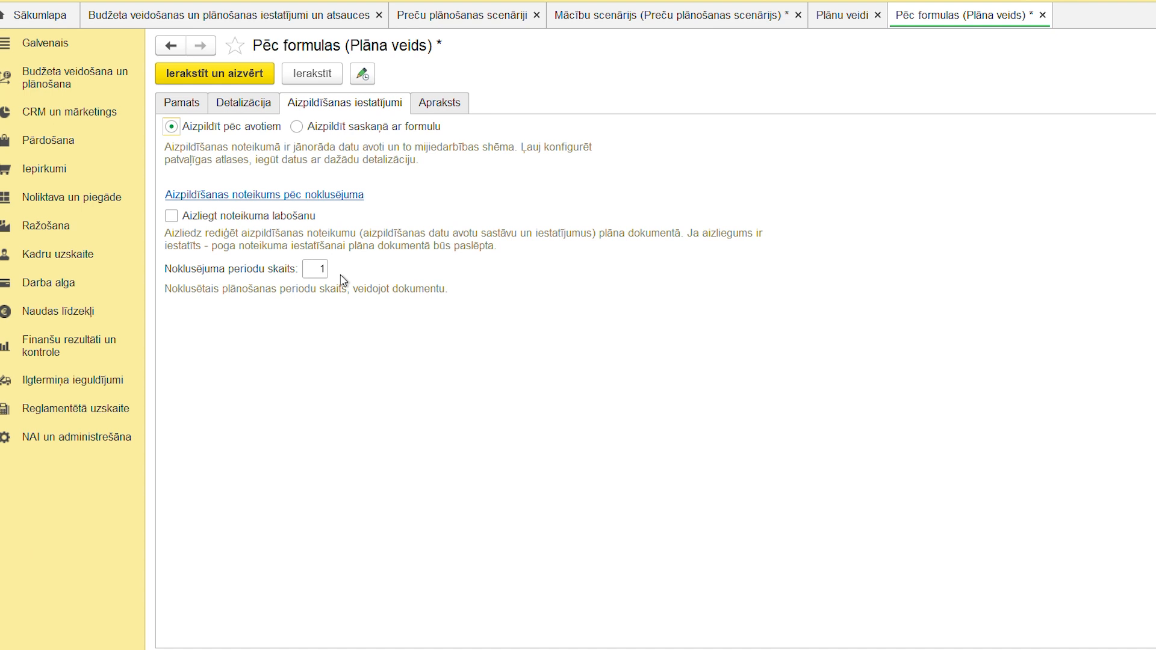
Step: Set the filling method to Aizpildīt saskaņā ar formulu and enable plan detailing by Klienta
{"action": "left_click", "coordinate": [253, 111]}
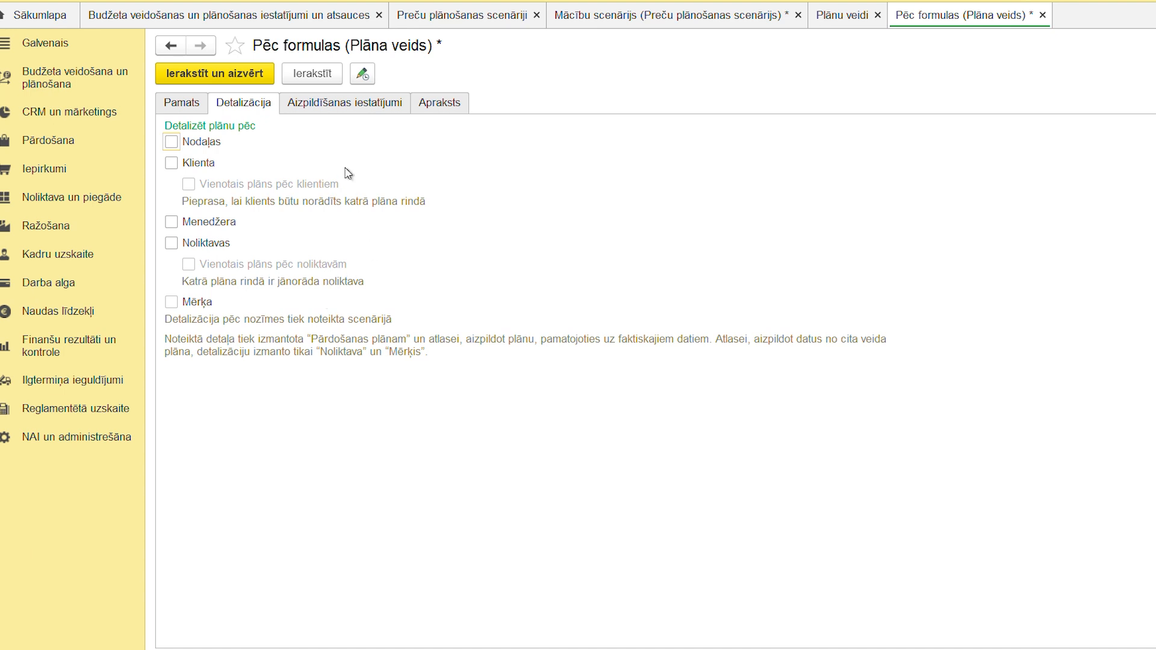
{"action": "left_click", "coordinate": [331, 111]}
{"action": "left_click", "coordinate": [346, 128]}
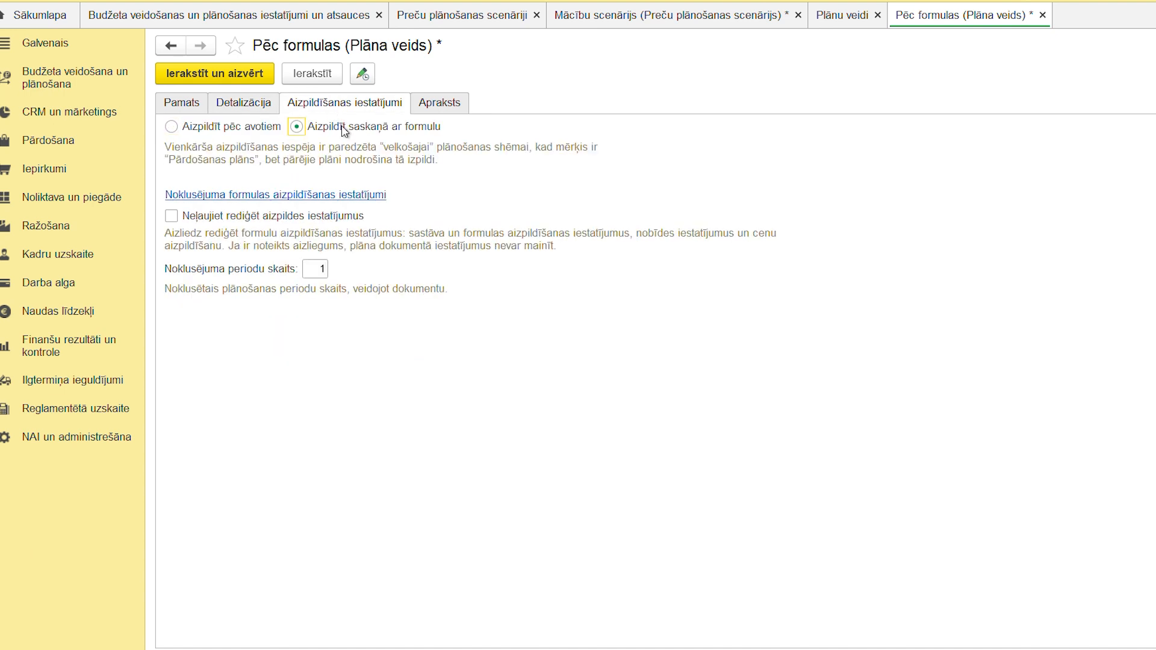
{"action": "left_click", "coordinate": [266, 111]}
{"action": "left_click", "coordinate": [175, 166]}
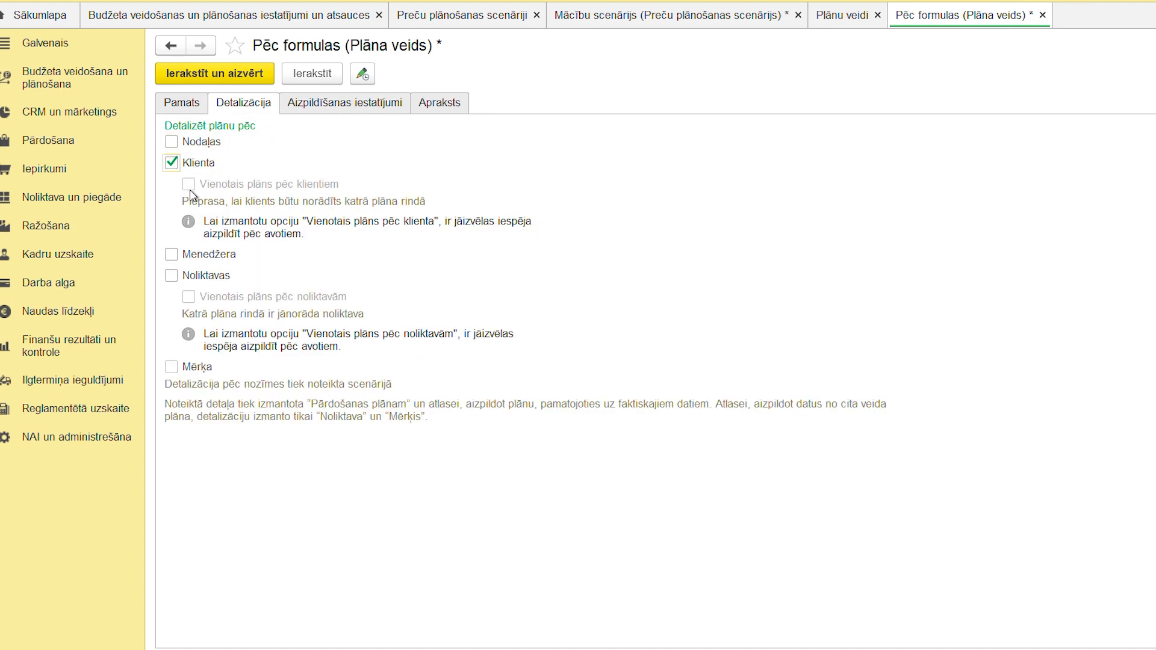
Step: Switch filling to Aizpildīt pēc avotiem, enable Noliktavas detailing, and try the unified plan options for clients and warehouses
{"action": "left_click", "coordinate": [312, 115]}
{"action": "left_click", "coordinate": [250, 127]}
{"action": "left_click", "coordinate": [247, 109]}
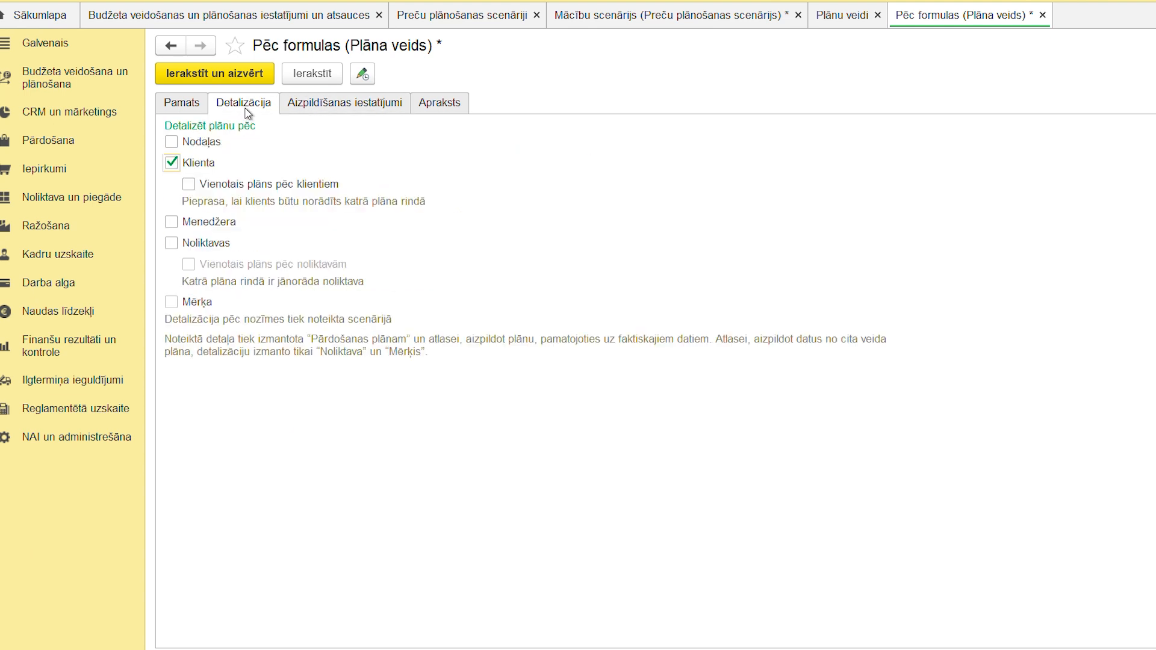
{"action": "left_click", "coordinate": [193, 185]}
{"action": "left_click", "coordinate": [192, 187]}
{"action": "left_click", "coordinate": [172, 243]}
{"action": "left_click", "coordinate": [189, 268]}
{"action": "left_click", "coordinate": [188, 265]}
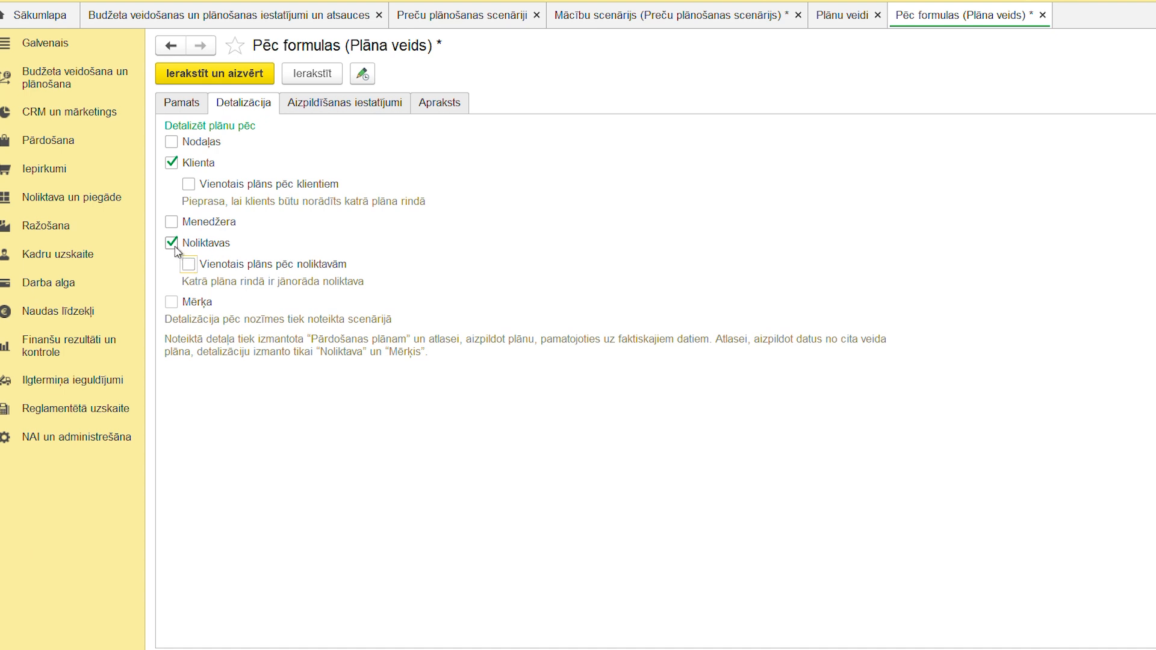
Step: Set filling back to Aizpildīt saskaņā ar formulu and clear the Klienta detailing option
{"action": "left_click", "coordinate": [305, 107]}
{"action": "left_click", "coordinate": [309, 127]}
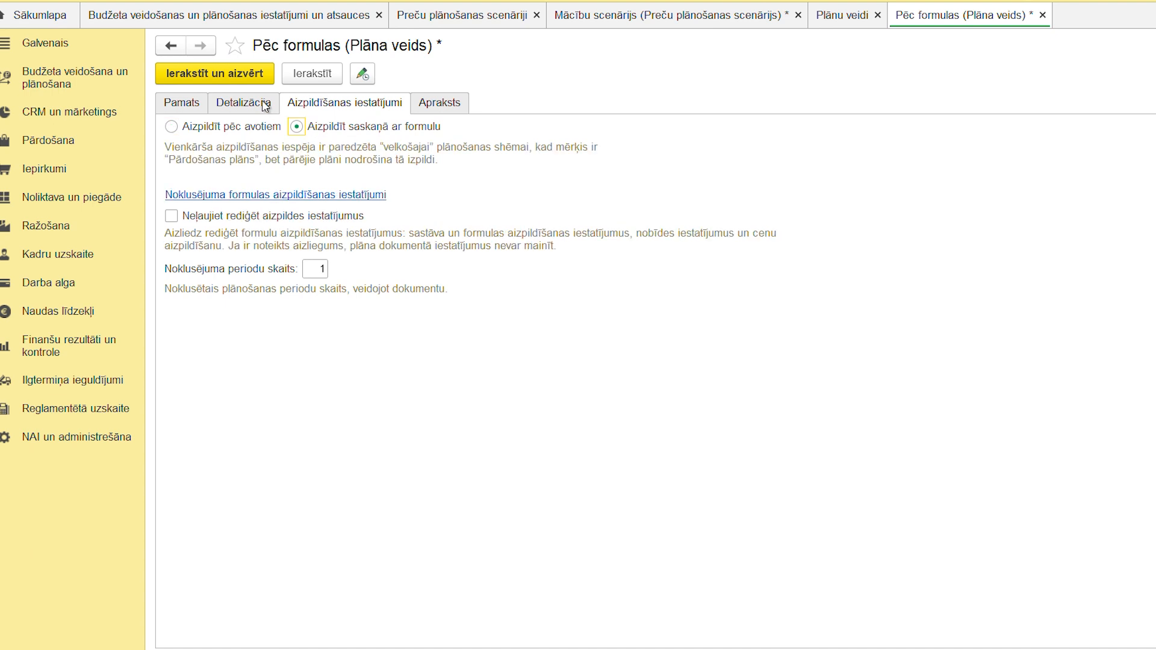
{"action": "left_click", "coordinate": [265, 106]}
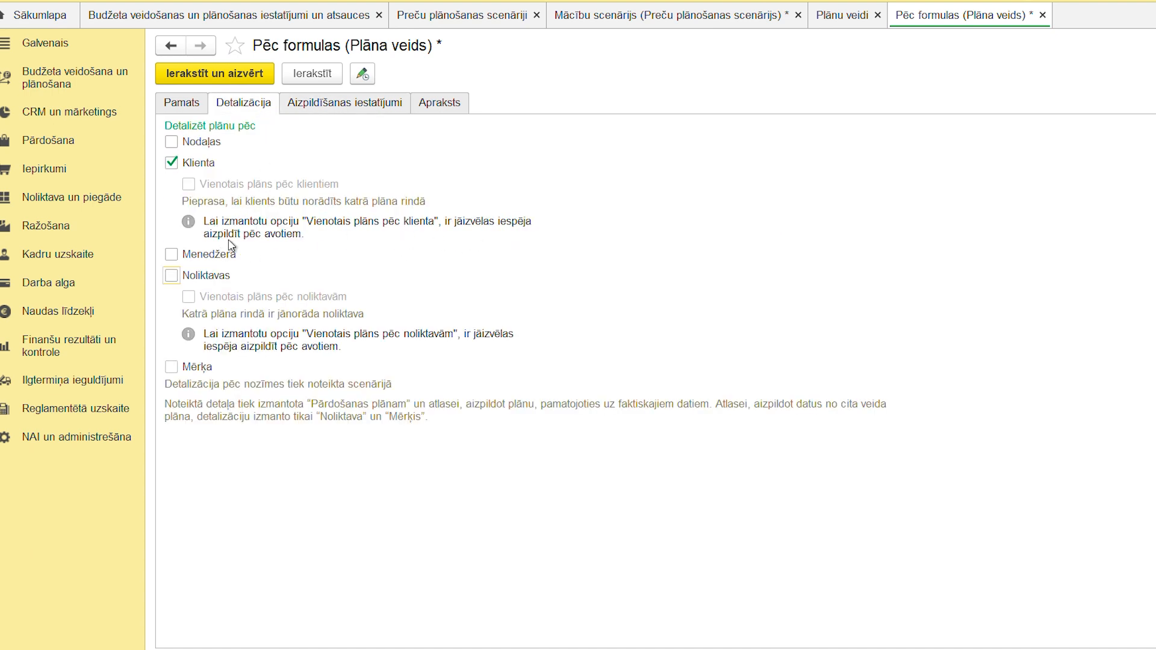
{"action": "left_click", "coordinate": [177, 167]}
Step: Review the plan type's basic, detailing and filling settings, and close it without saving the changes
{"action": "left_click", "coordinate": [192, 110]}
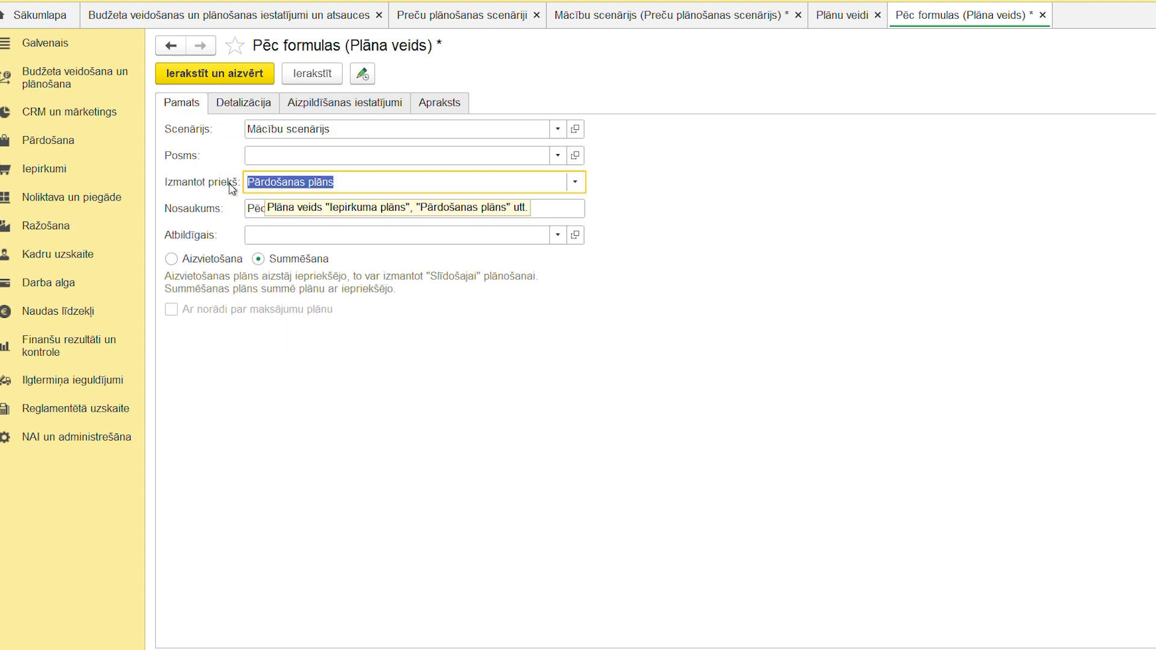
{"action": "left_click", "coordinate": [272, 114]}
{"action": "left_click", "coordinate": [302, 111]}
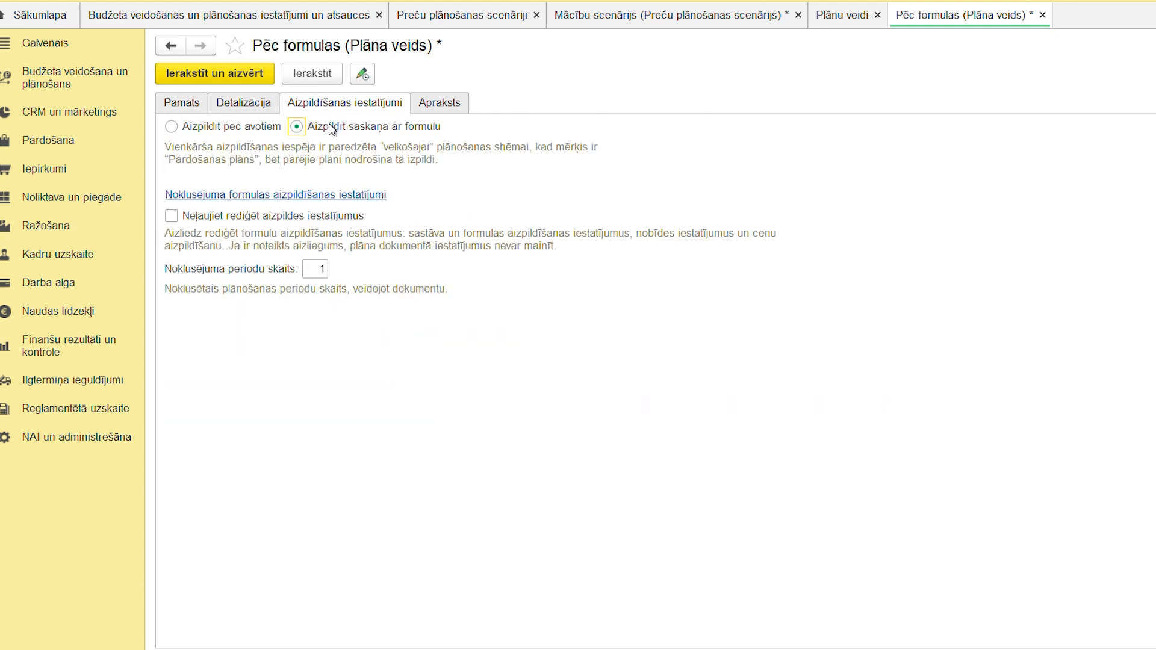
{"action": "left_click", "coordinate": [202, 102]}
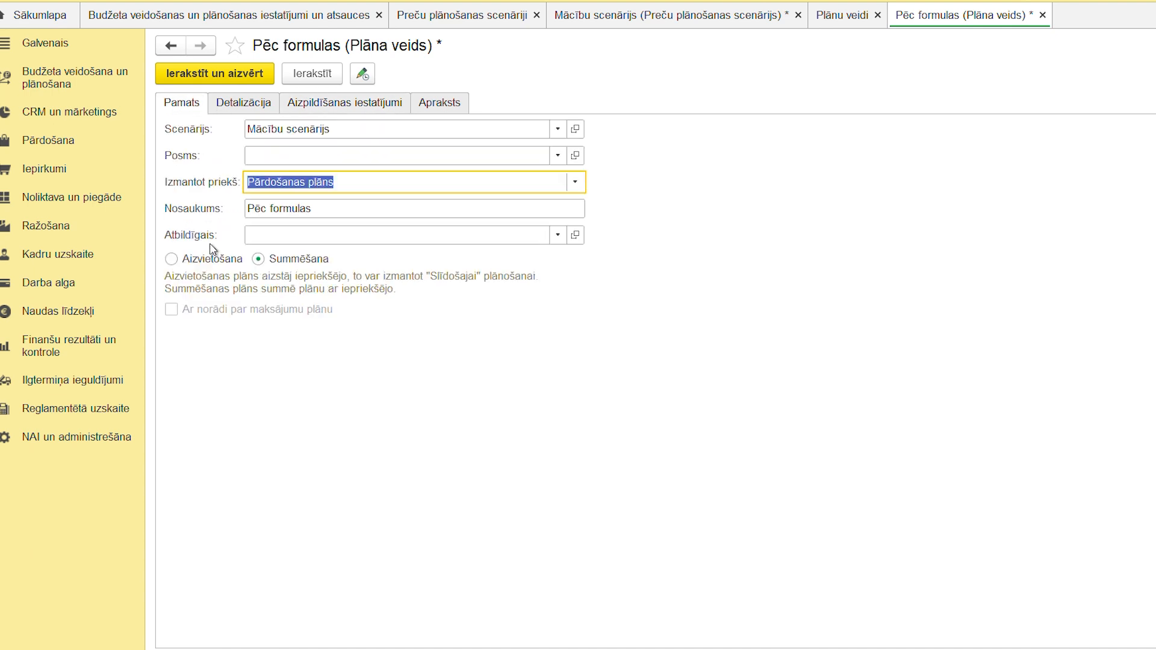
{"action": "left_click", "coordinate": [326, 111]}
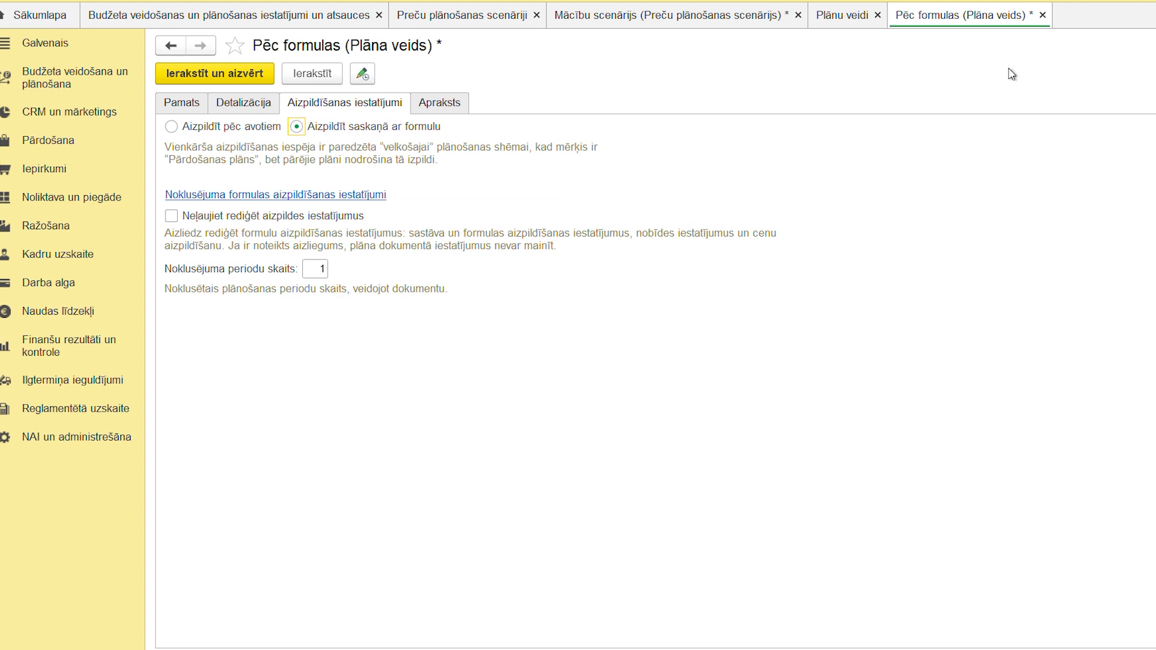
{"action": "left_click", "coordinate": [1043, 15]}
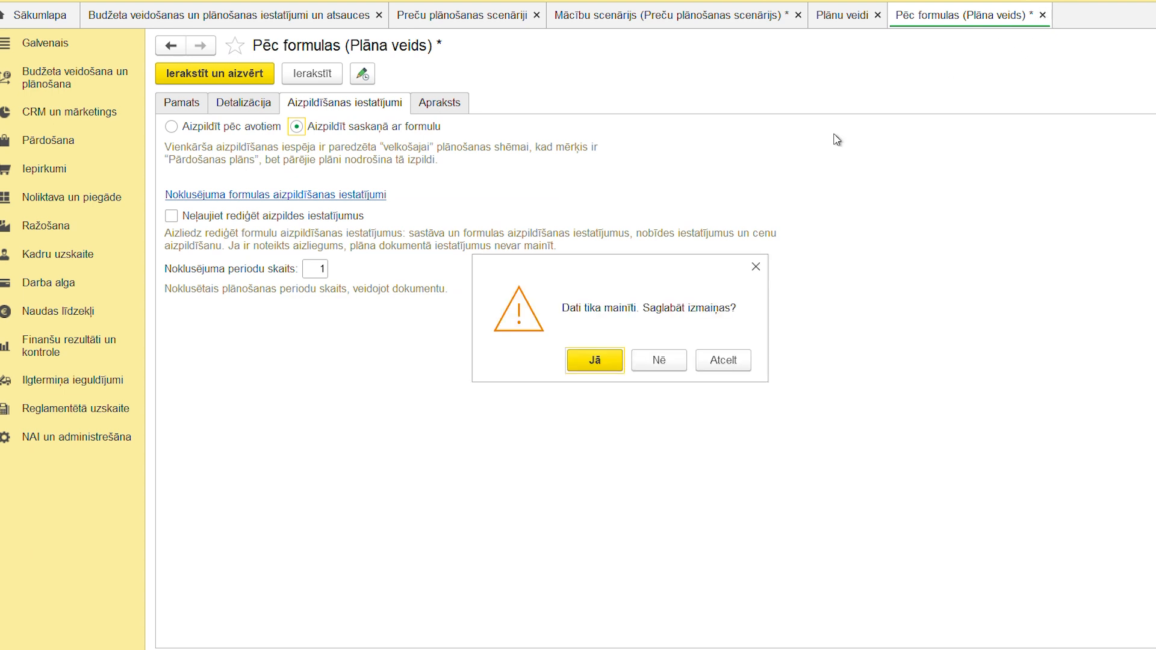
{"action": "left_click", "coordinate": [665, 361]}
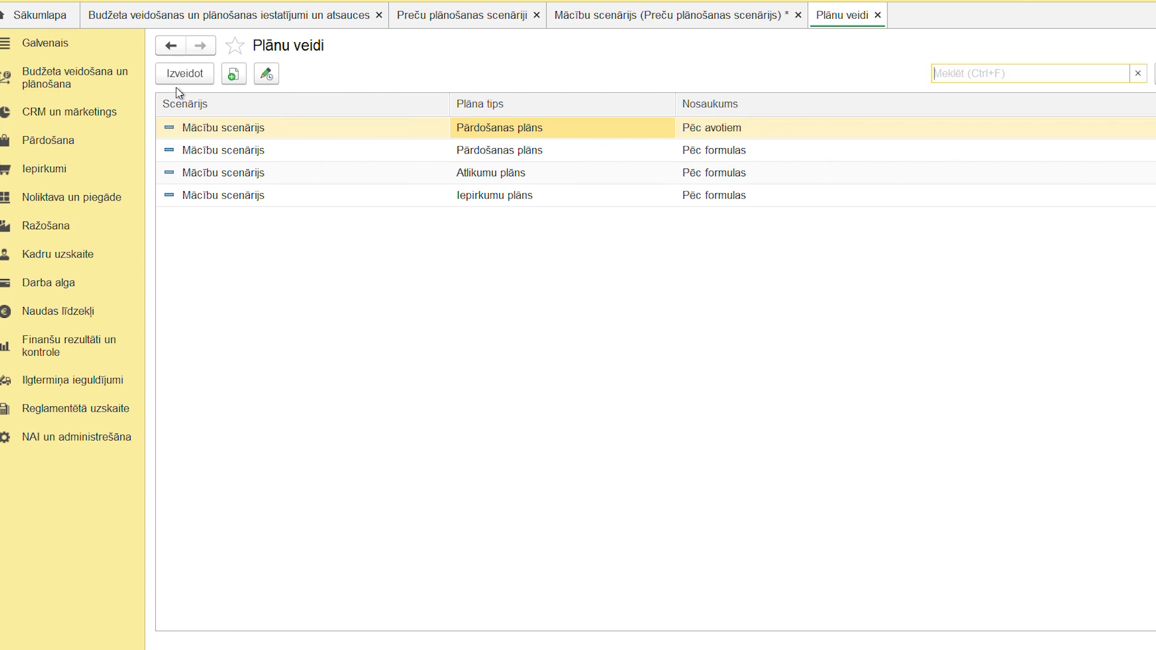
Step: Open the planning data sources from the budgeting and planning settings and view the Pārdošana data source
{"action": "left_click", "coordinate": [72, 81]}
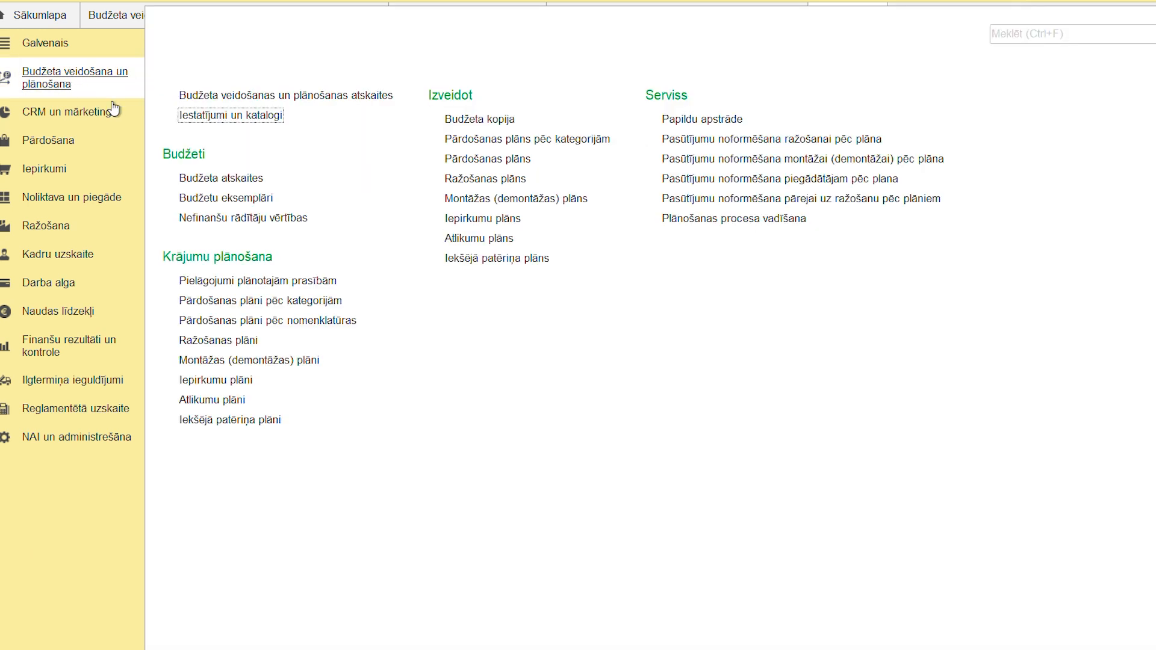
{"action": "left_click", "coordinate": [243, 117]}
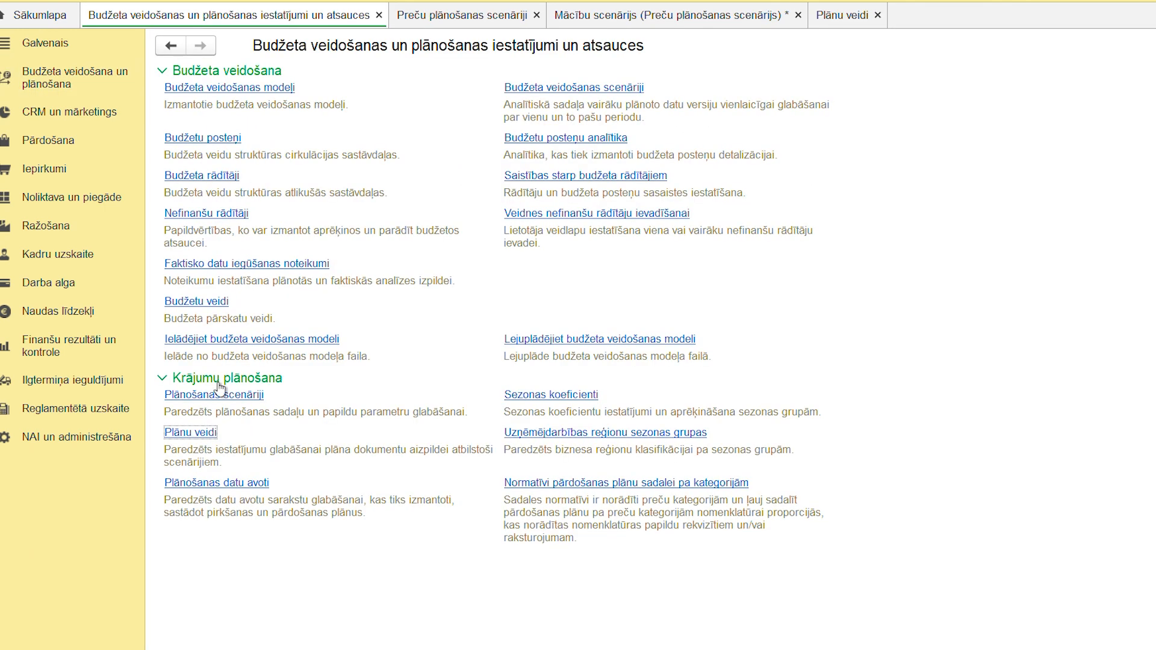
{"action": "left_click", "coordinate": [210, 485]}
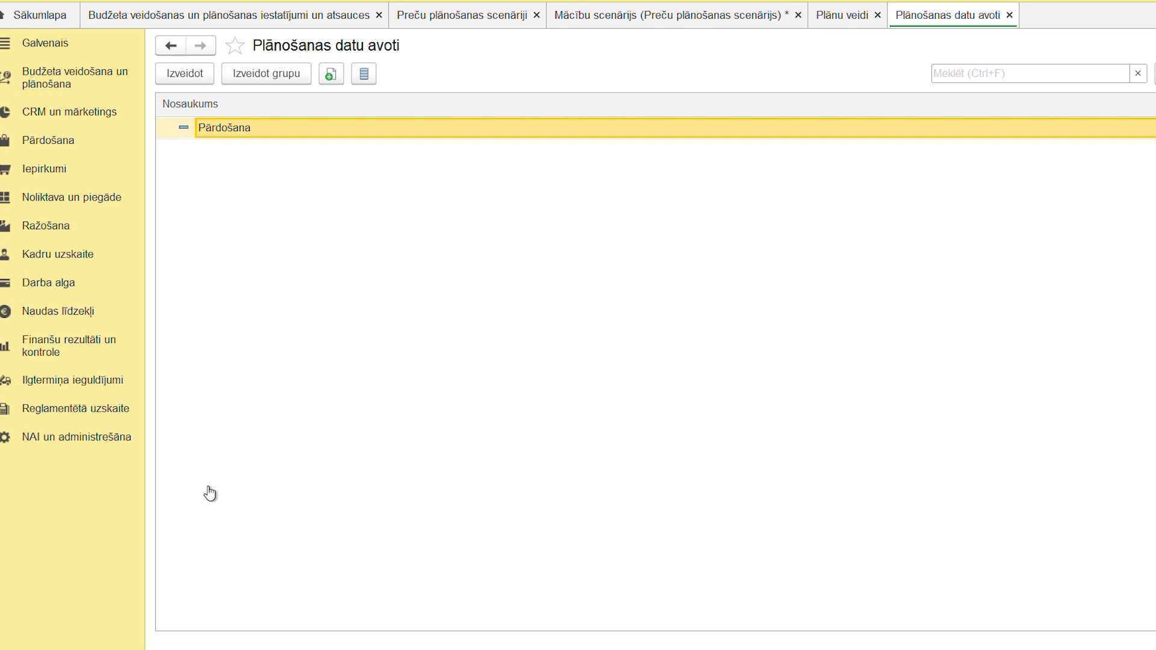
{"action": "double_click", "coordinate": [293, 132]}
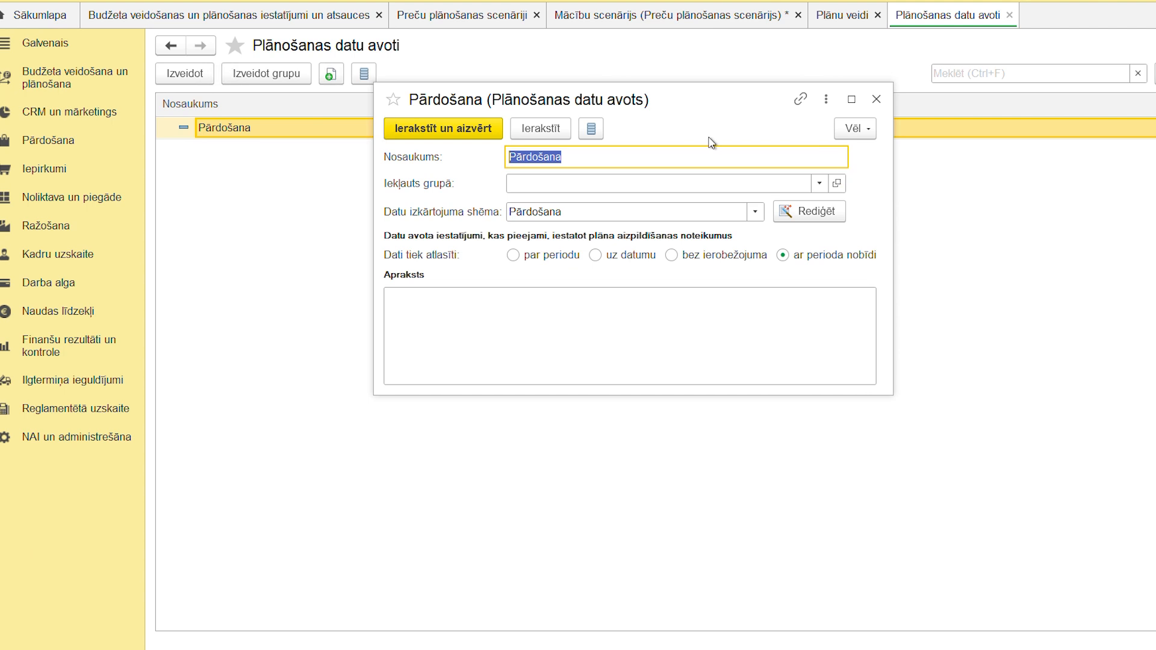
{"action": "left_click", "coordinate": [593, 160]}
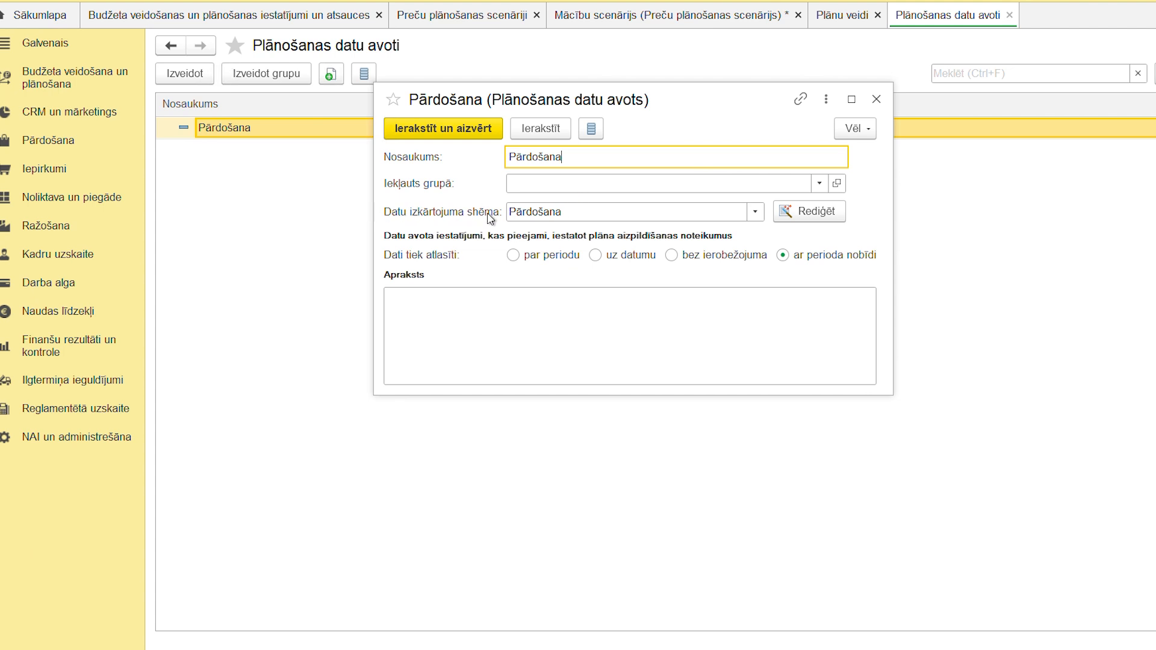
Step: Browse the available data layout schemes, reselect Pārdošana accepting the settings reset, and close the data source without saving
{"action": "left_click", "coordinate": [755, 218]}
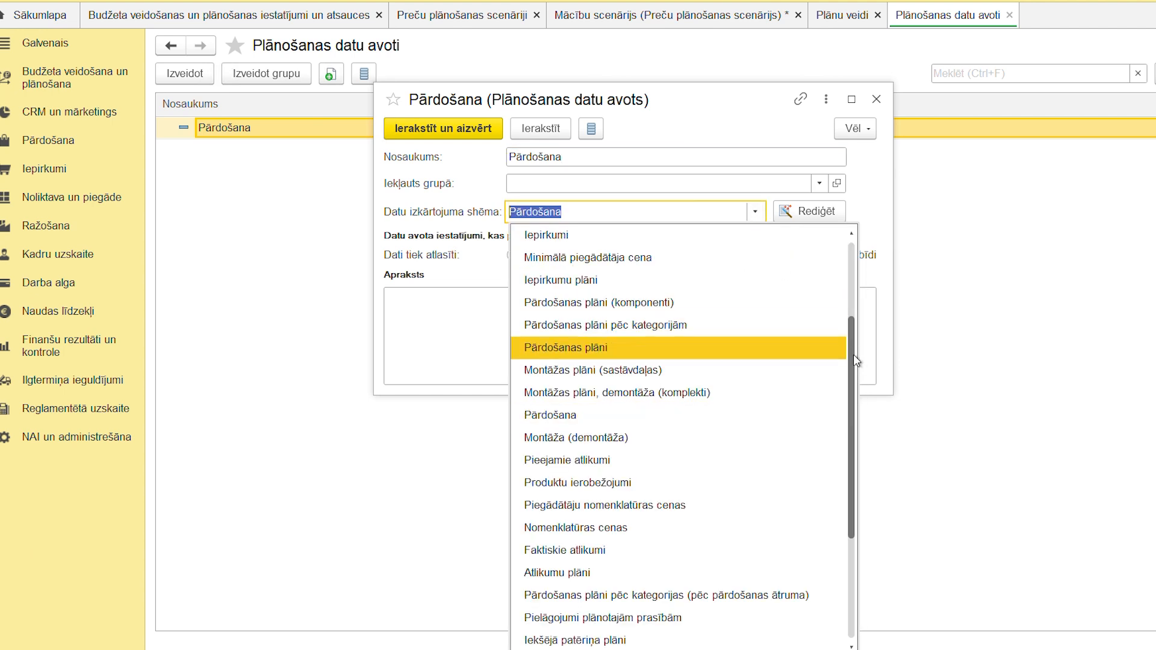
{"action": "left_click_drag", "start_coordinate": [854, 354], "coordinate": [851, 261]}
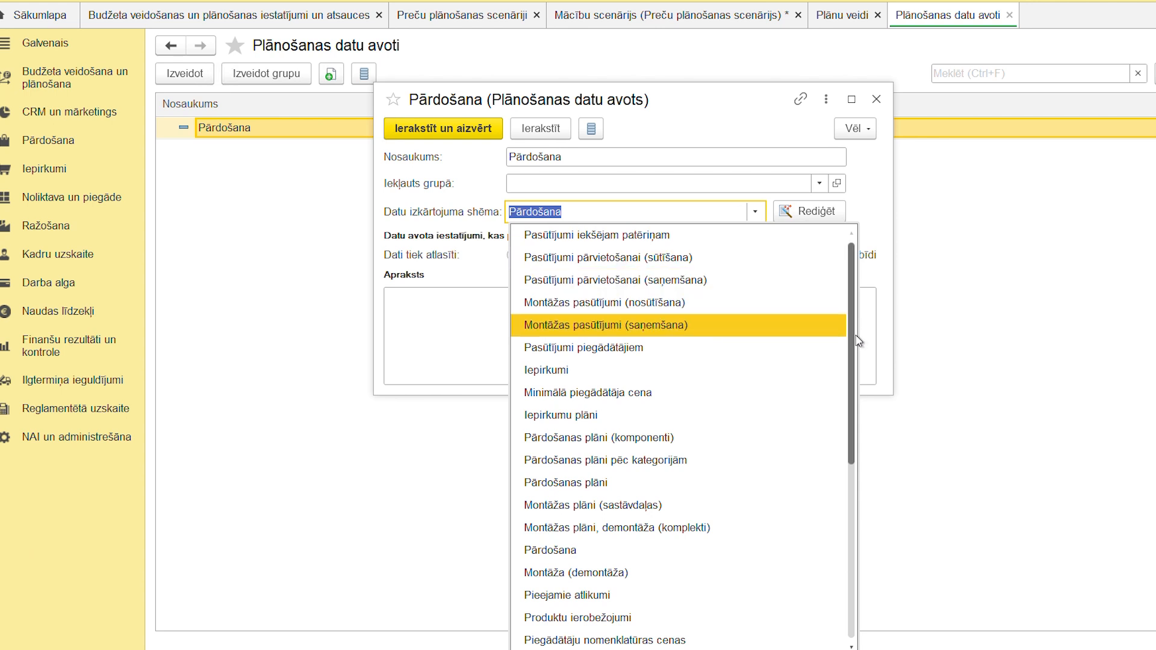
{"action": "scroll", "coordinate": [854, 364], "scroll_direction": "down", "scroll_amount": 1}
{"action": "scroll", "coordinate": [854, 364], "scroll_direction": "down", "scroll_amount": 1}
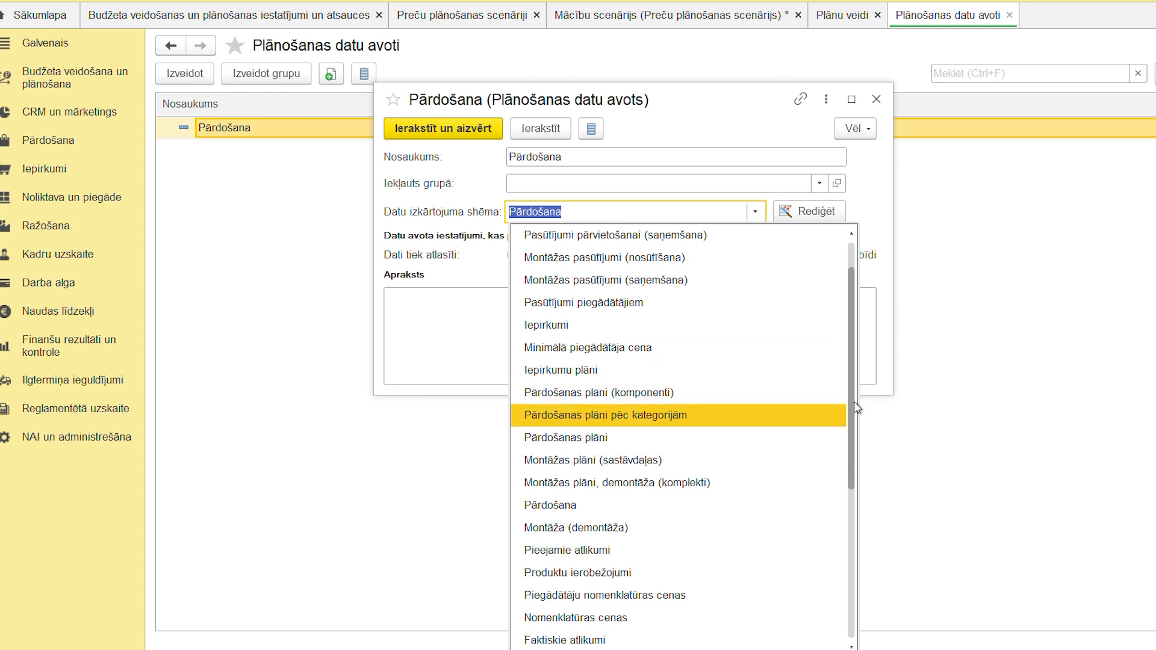
{"action": "left_click_drag", "start_coordinate": [855, 411], "coordinate": [855, 501]}
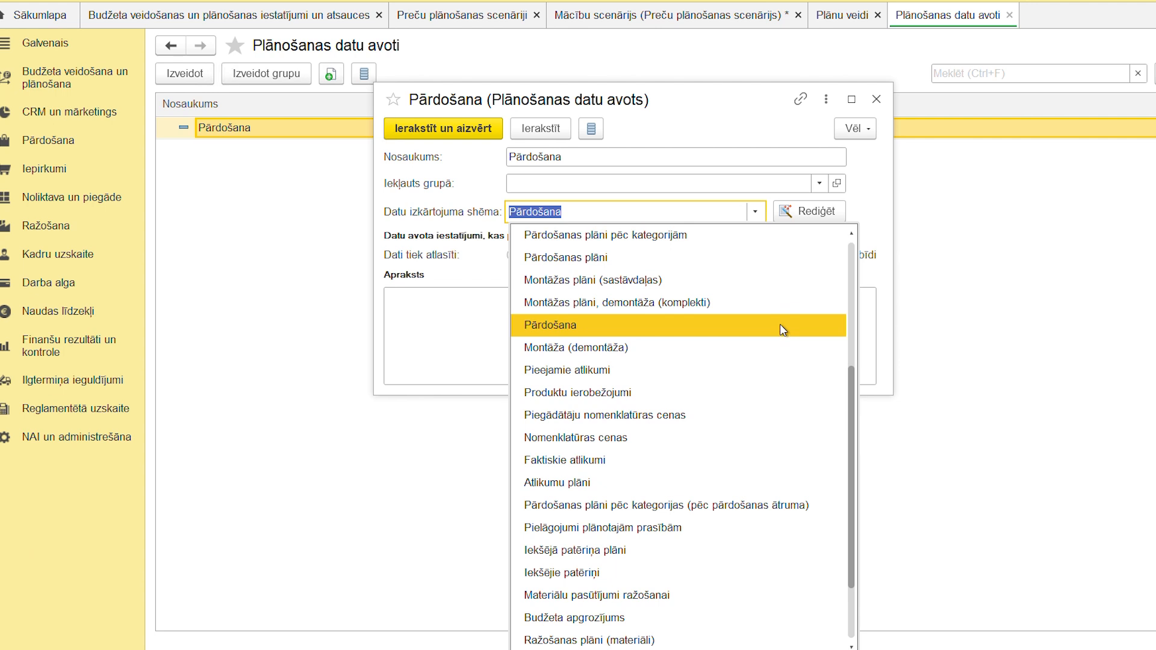
{"action": "left_click", "coordinate": [783, 330]}
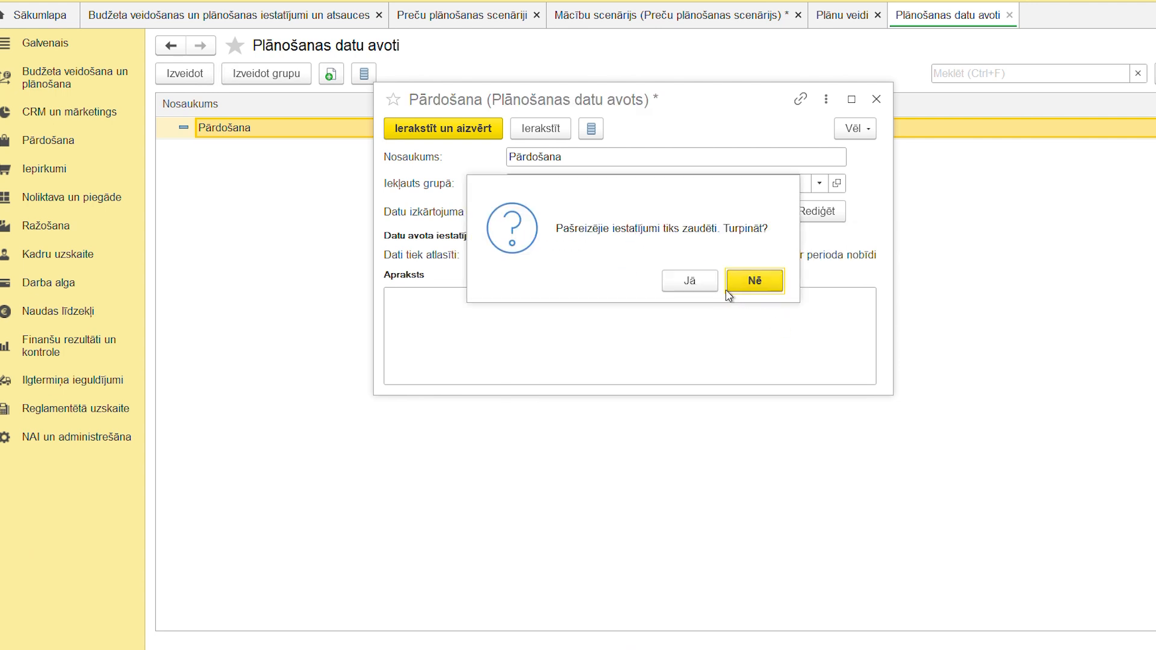
{"action": "left_click", "coordinate": [690, 280]}
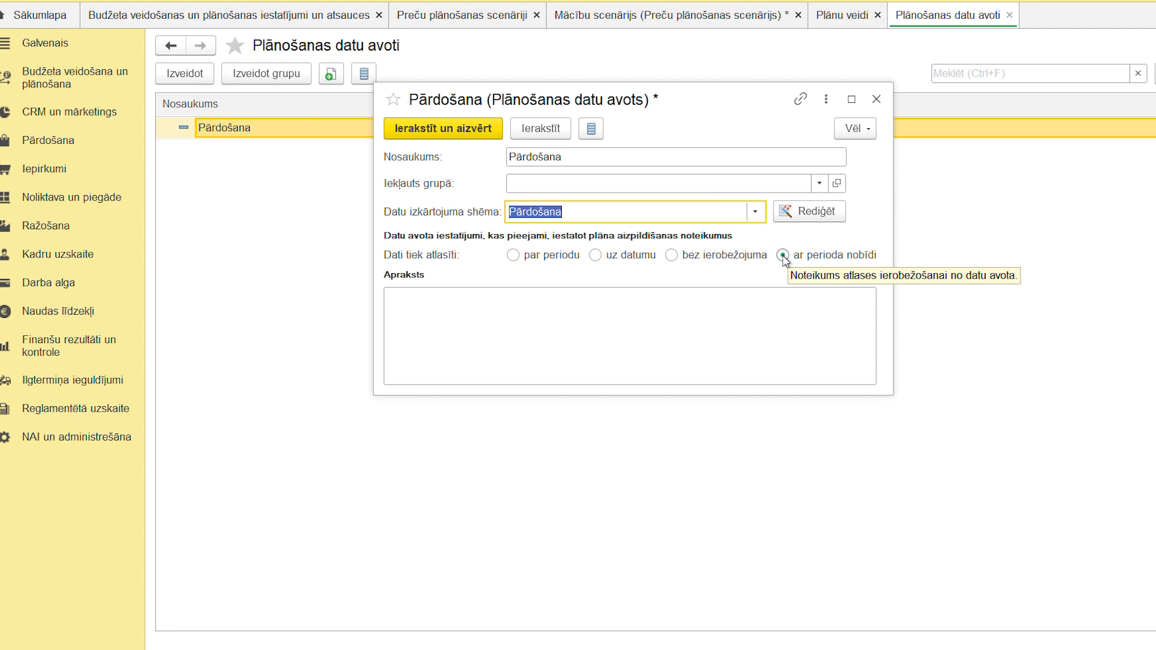
{"action": "left_click", "coordinate": [877, 99]}
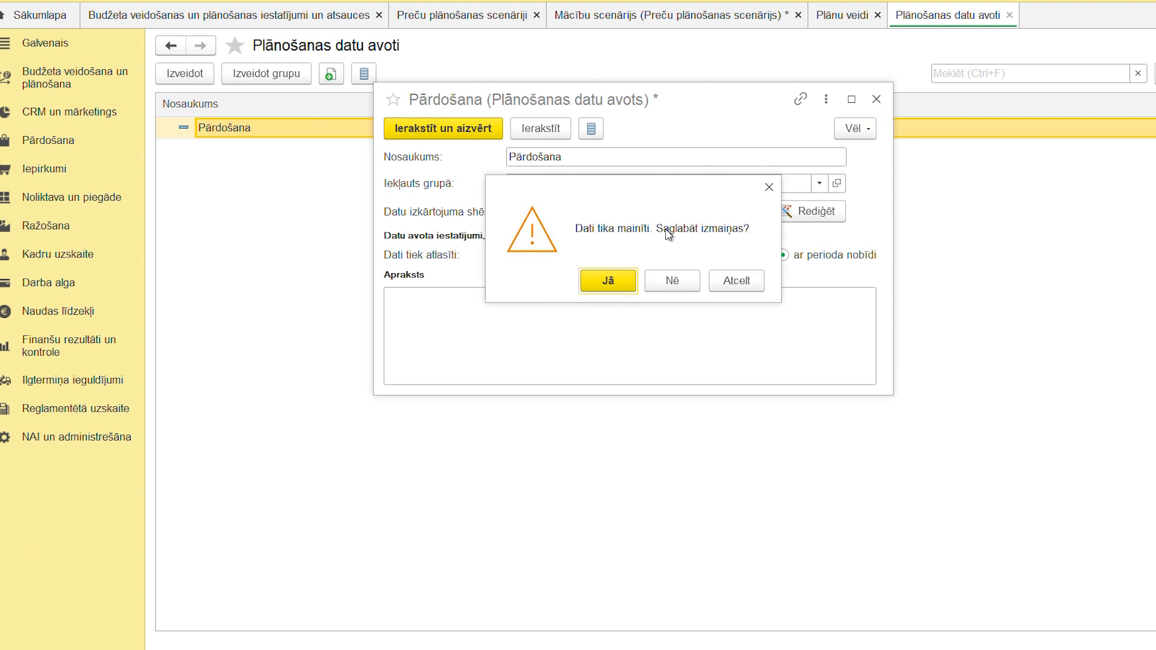
{"action": "left_click", "coordinate": [663, 283]}
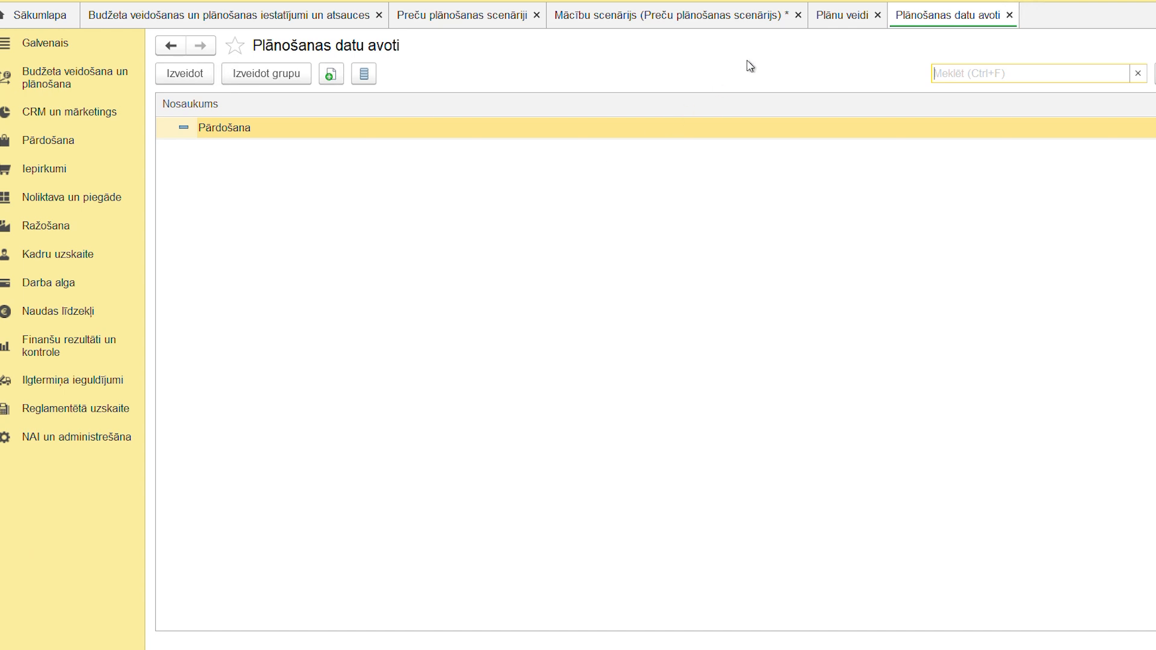
Step: Open the Pēc avotiem sales plan type from the plan types list and unlock its attributes for editing
{"action": "left_click", "coordinate": [841, 18]}
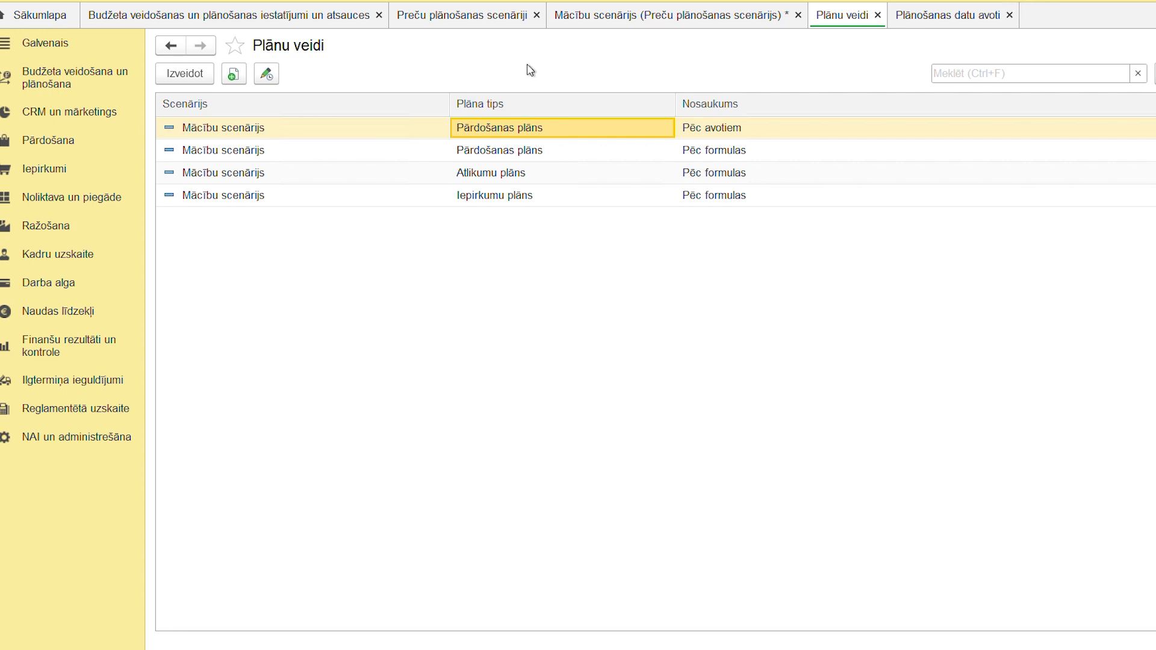
{"action": "double_click", "coordinate": [509, 129]}
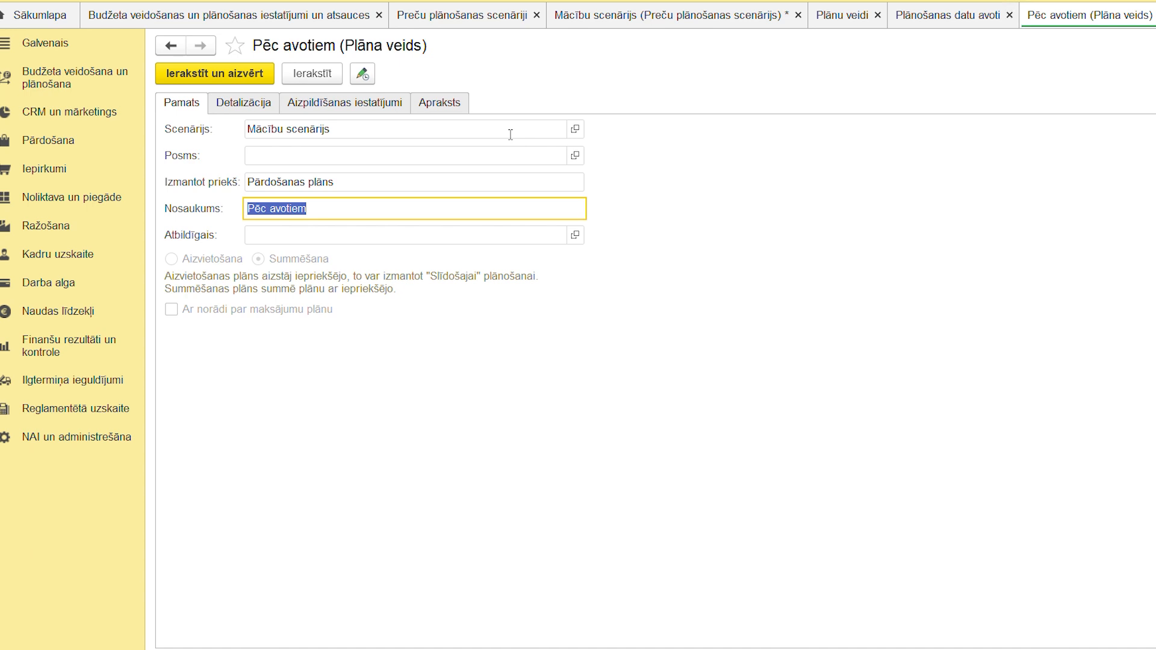
{"action": "left_click", "coordinate": [1148, 74]}
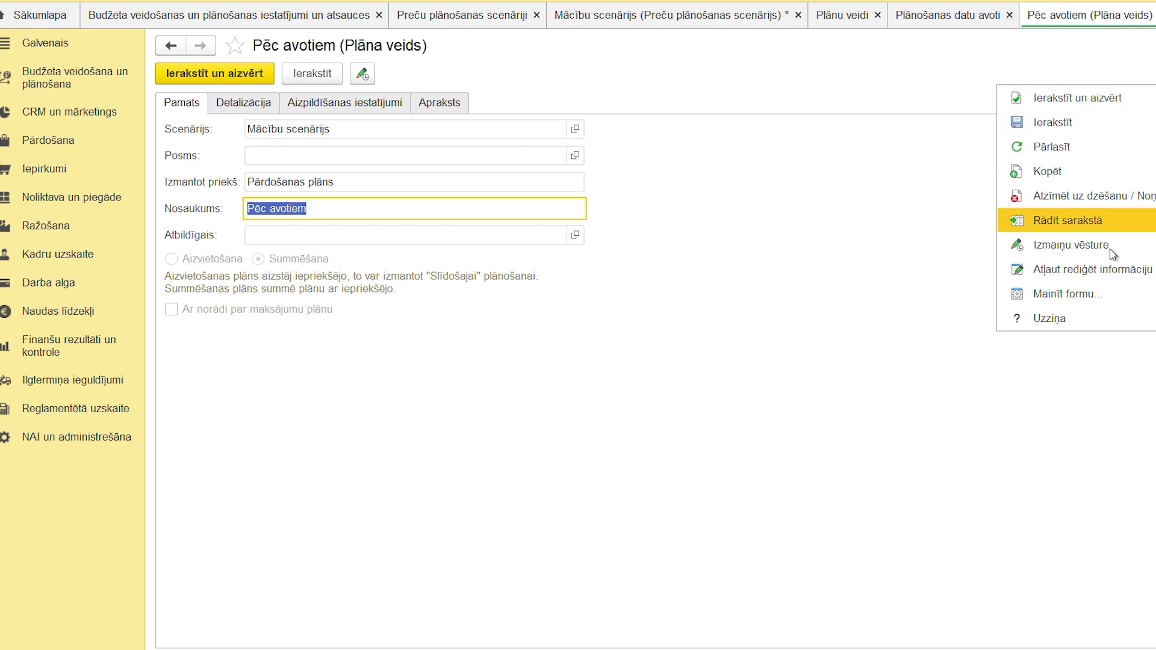
{"action": "left_click", "coordinate": [1108, 269]}
{"action": "left_click", "coordinate": [353, 262]}
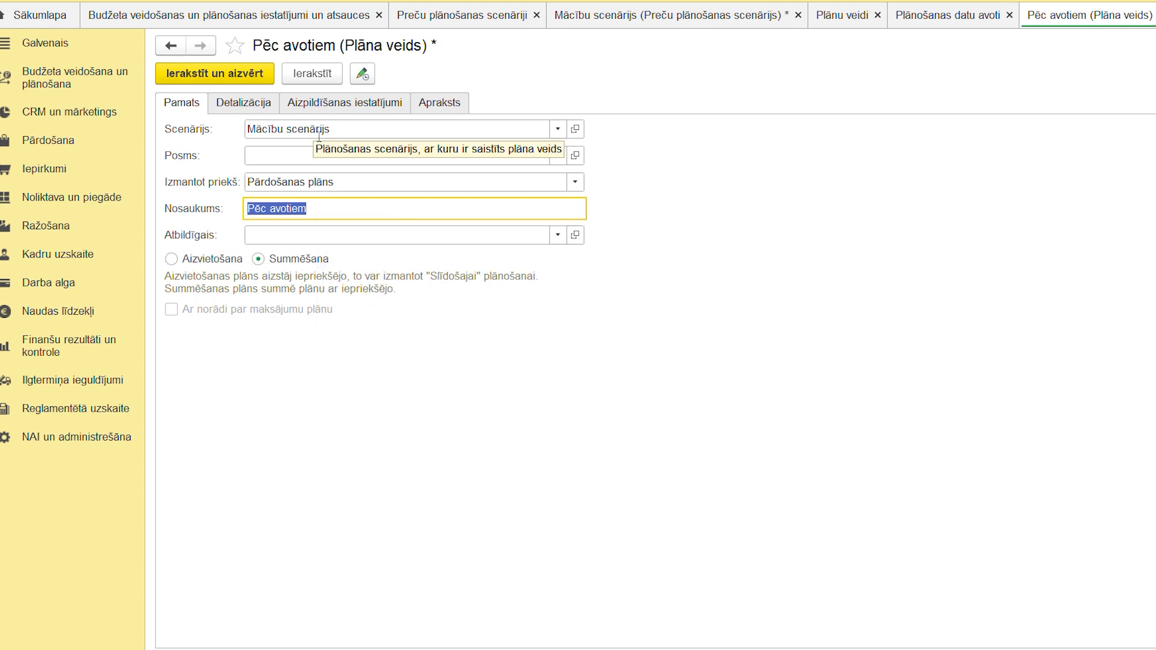
{"action": "left_click", "coordinate": [329, 214]}
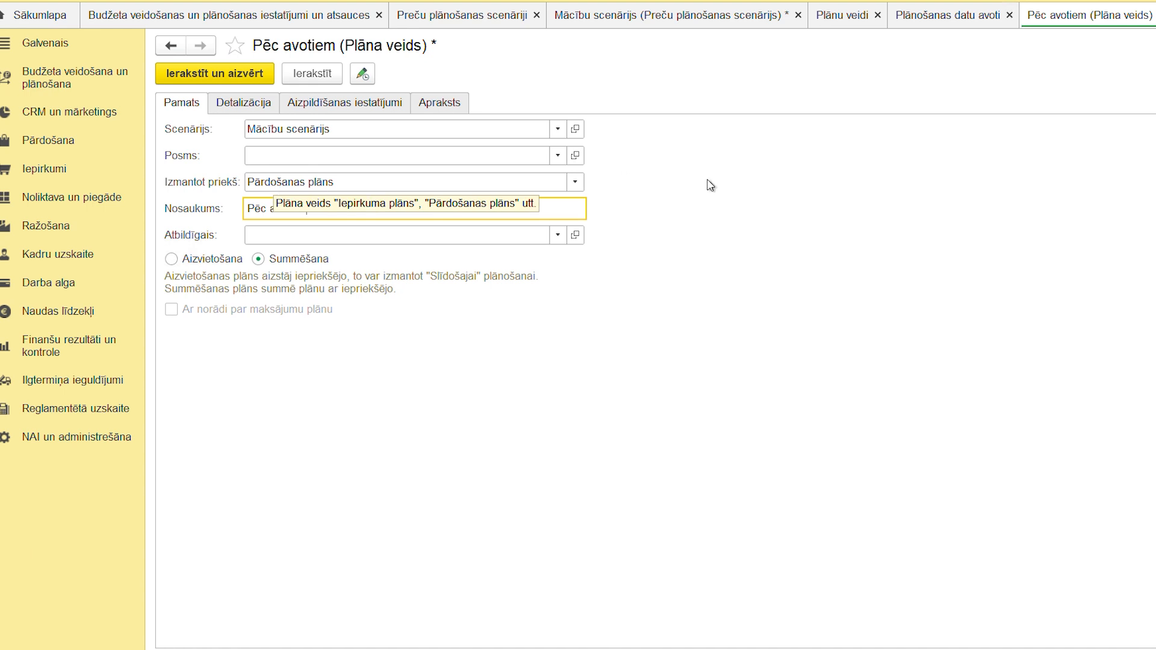
Step: Review the plan type's basic, detailing and filling settings, and save it without closing
{"action": "left_click", "coordinate": [365, 109]}
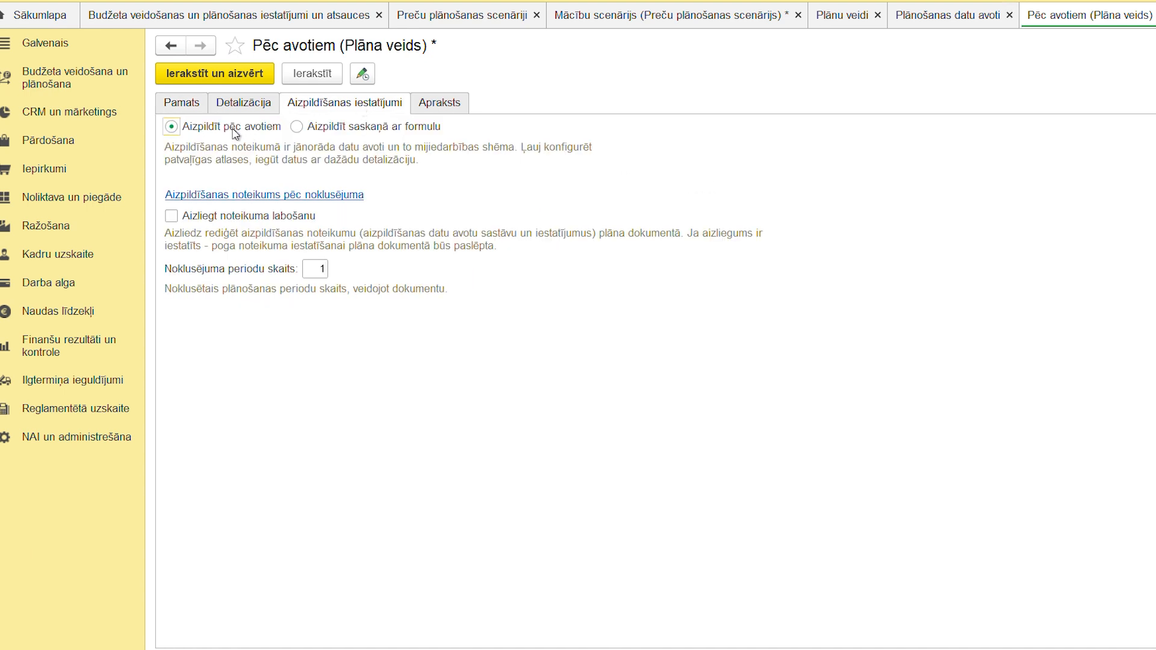
{"action": "left_click", "coordinate": [203, 106]}
{"action": "left_click", "coordinate": [337, 108]}
{"action": "left_click", "coordinate": [242, 109]}
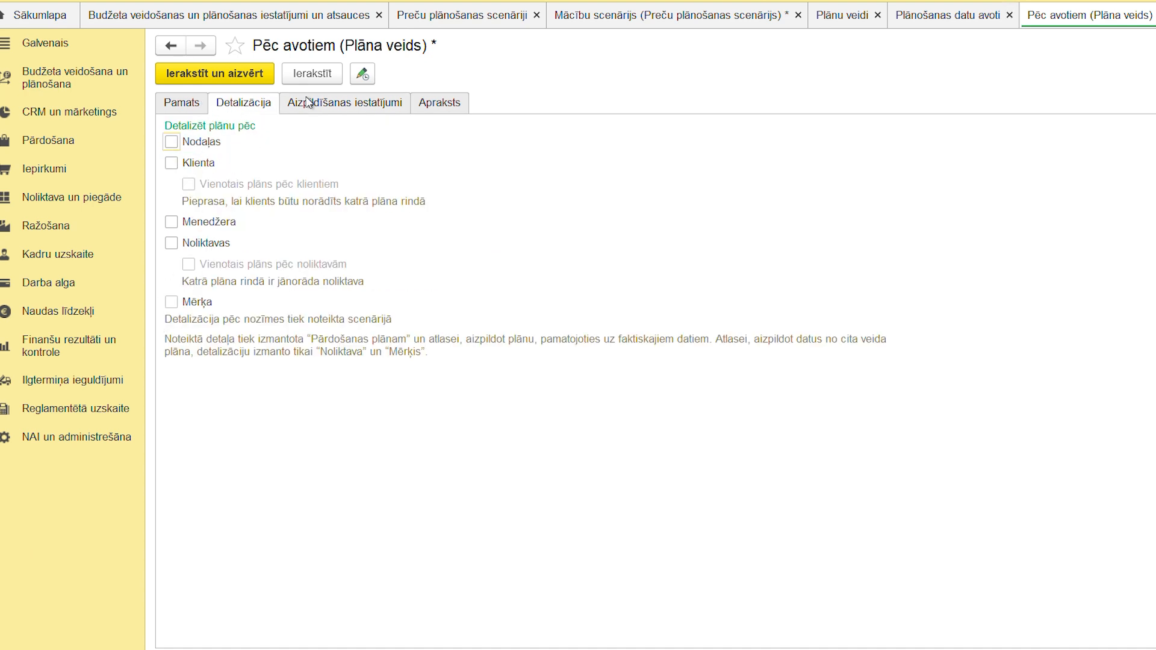
{"action": "left_click", "coordinate": [310, 112]}
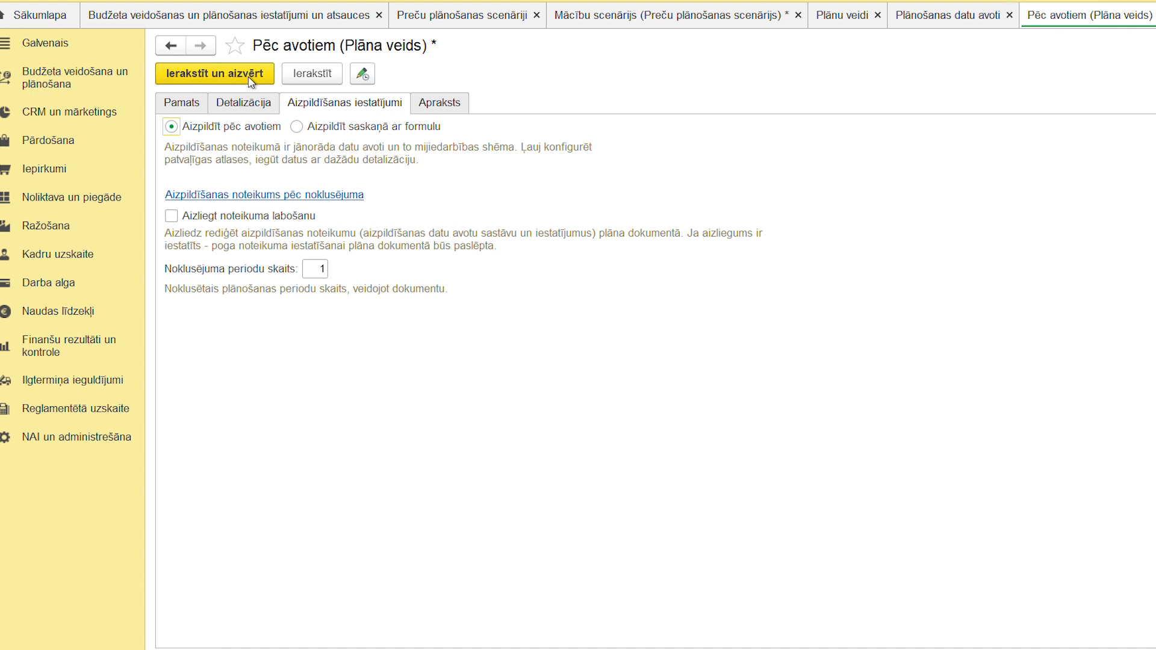
{"action": "left_click", "coordinate": [296, 76]}
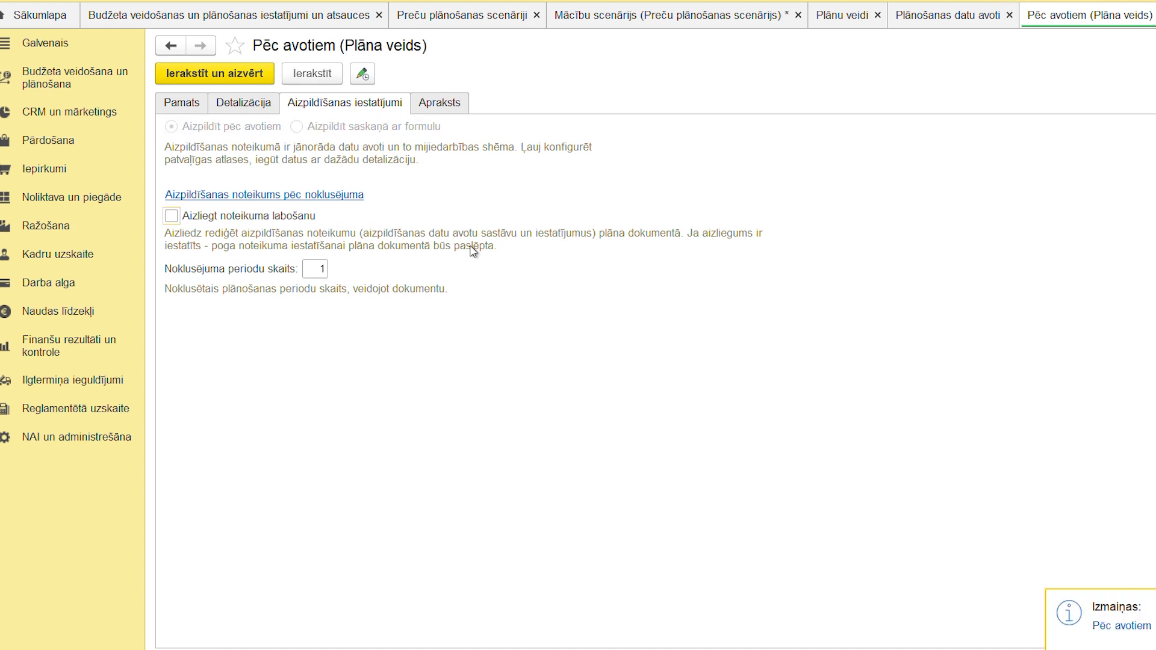